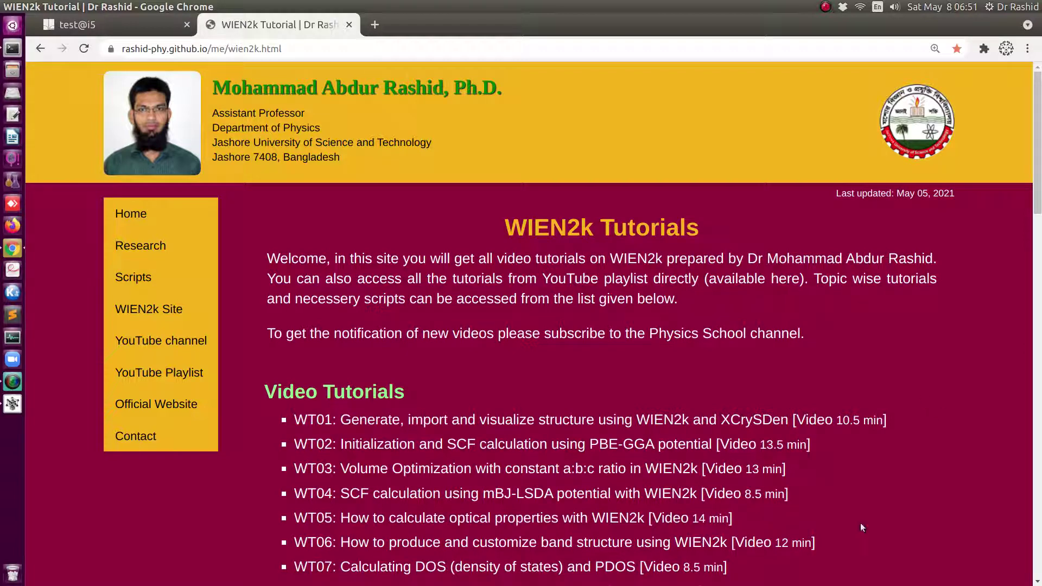
# Step: Switch to the test@i5 tab showing the graphene StructGen page in w2web
pyautogui.click(85, 26)
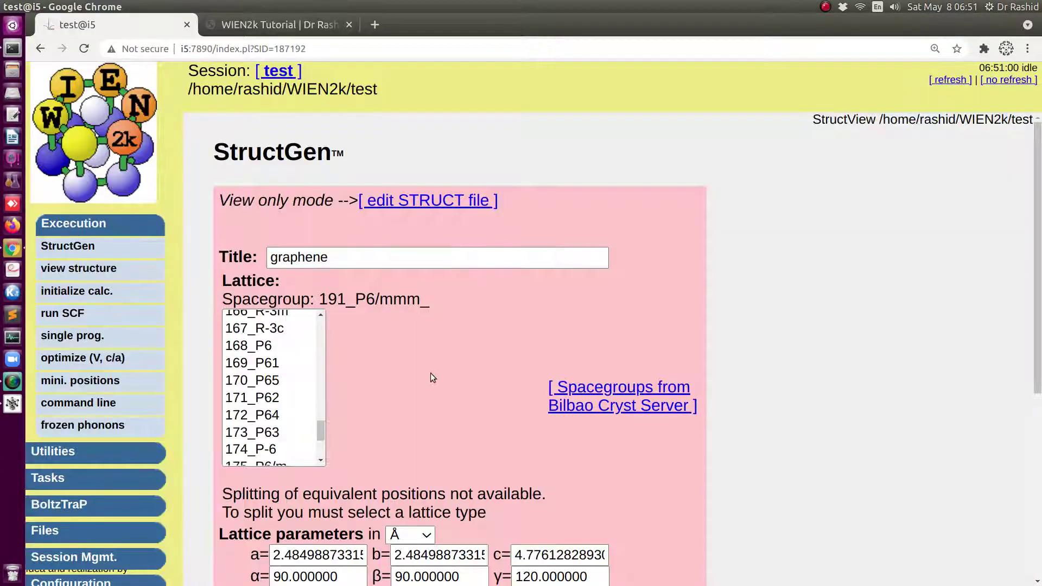
# Step: View the graphene cell and test_super.struct supercell in XCrySDen, then return to Chrome
pyautogui.click(90, 274)
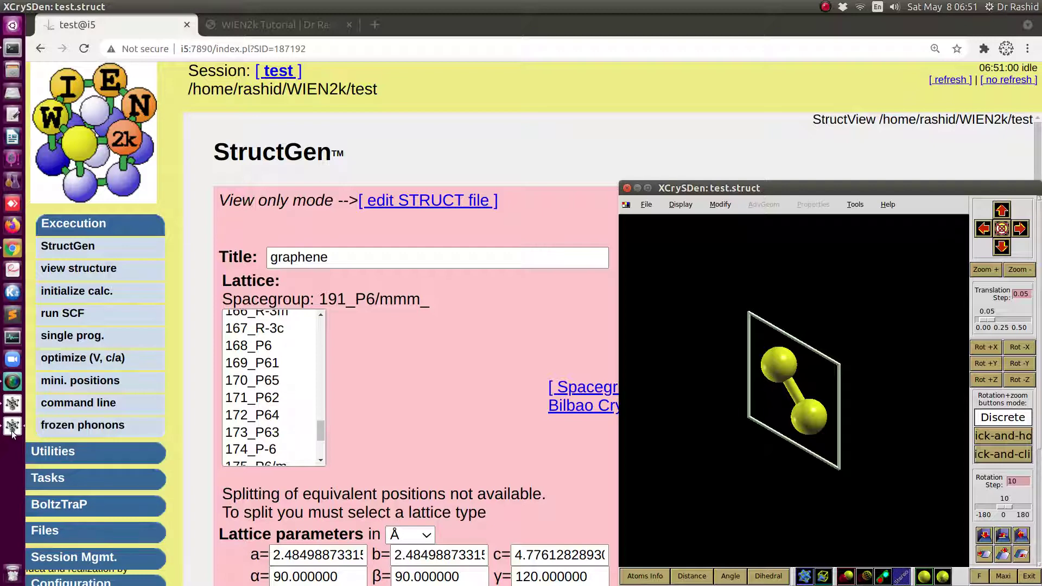
pyautogui.click(12, 403)
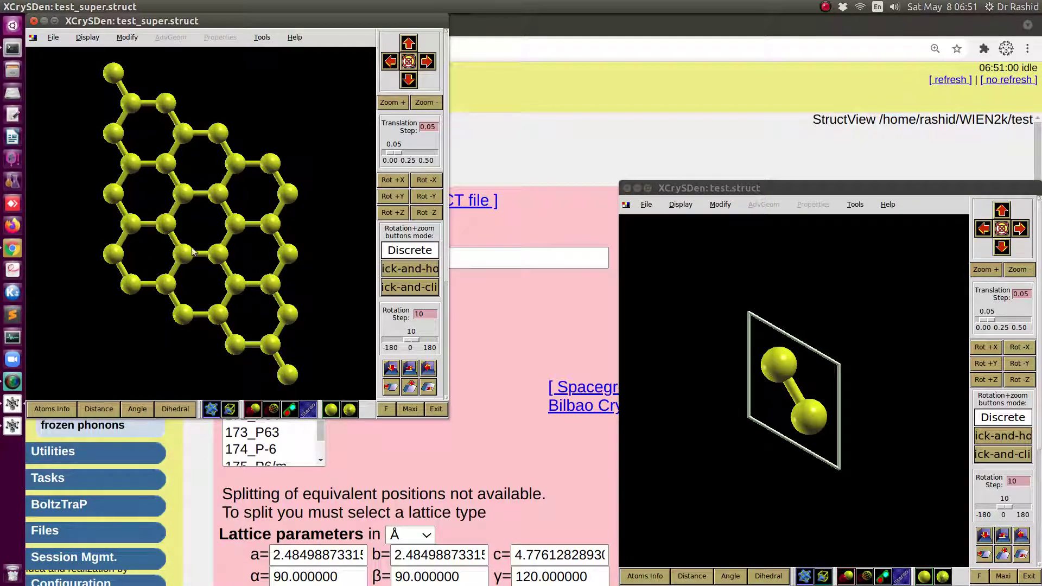
pyautogui.click(499, 329)
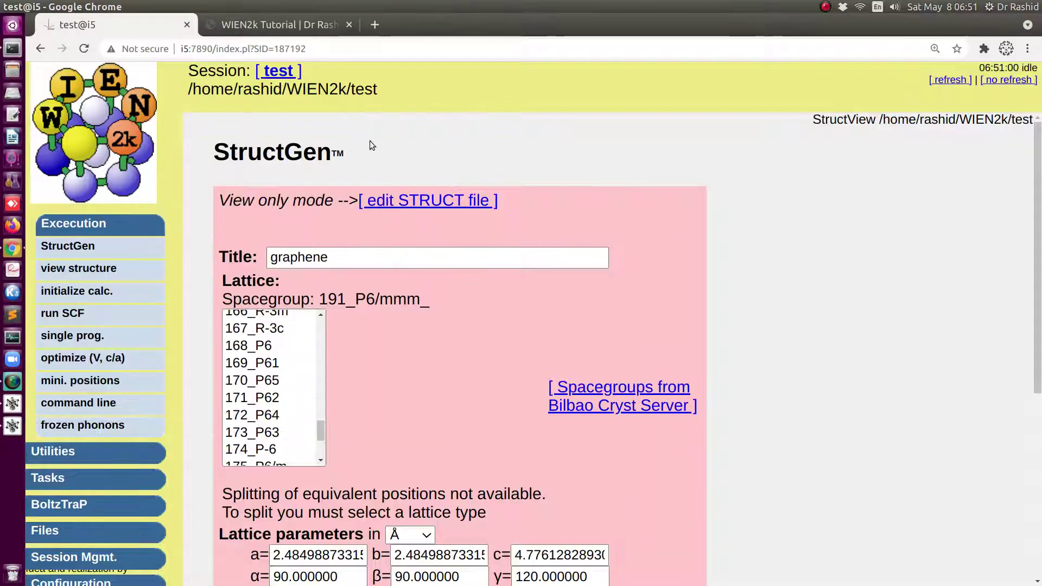
# Step: Check the WT14 supercell tutorial title on the tutorials page, then go back to the test@i5 session
pyautogui.click(298, 25)
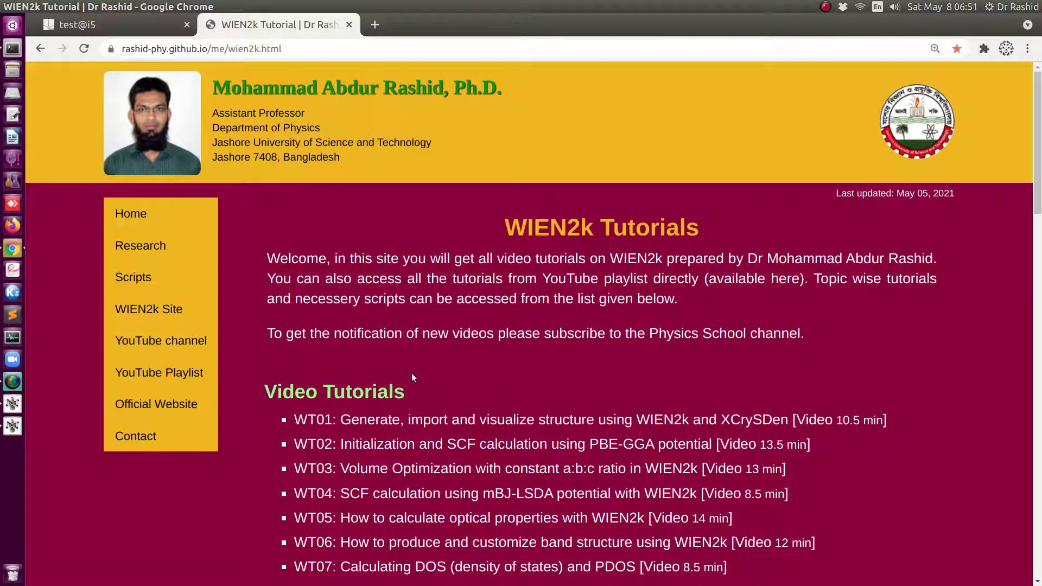
pyautogui.scroll(-4, 407, 375)
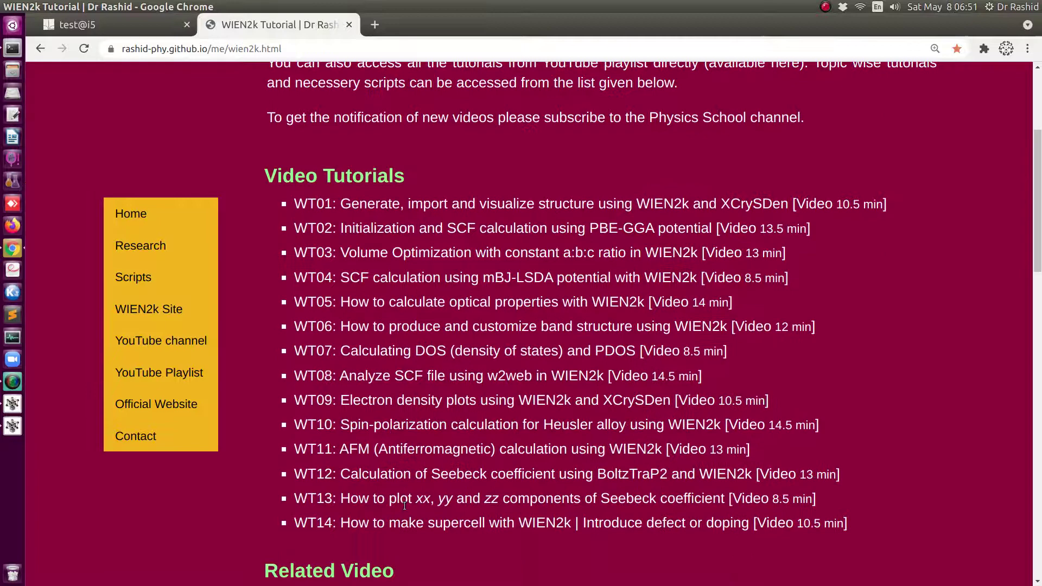
pyautogui.moveTo(343, 521); pyautogui.dragTo(537, 523)
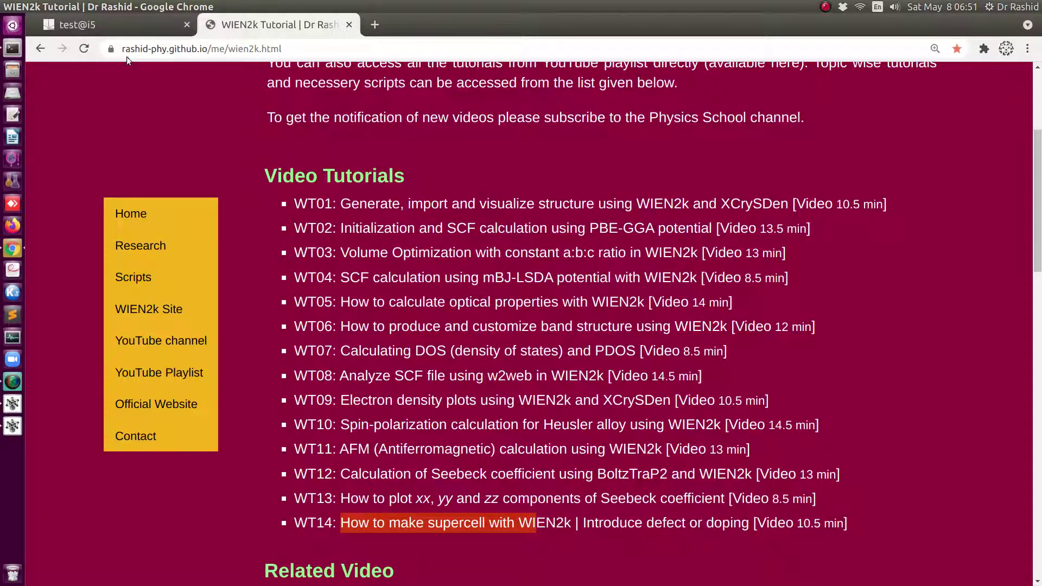
pyautogui.click(111, 24)
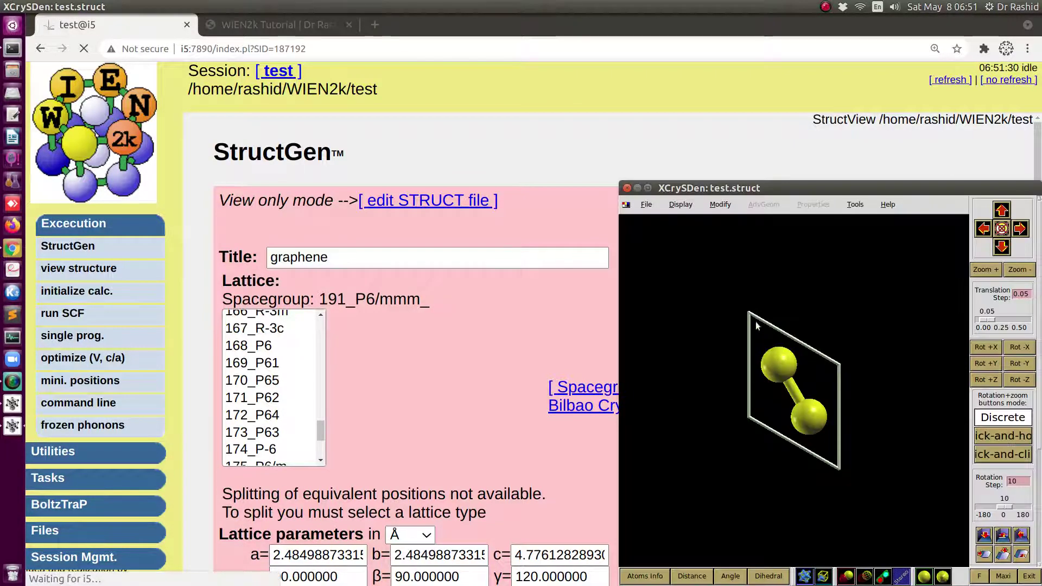
# Step: Close XCrySDen and run batch initialisation with 200 k-points instead of 500
pyautogui.click(627, 187)
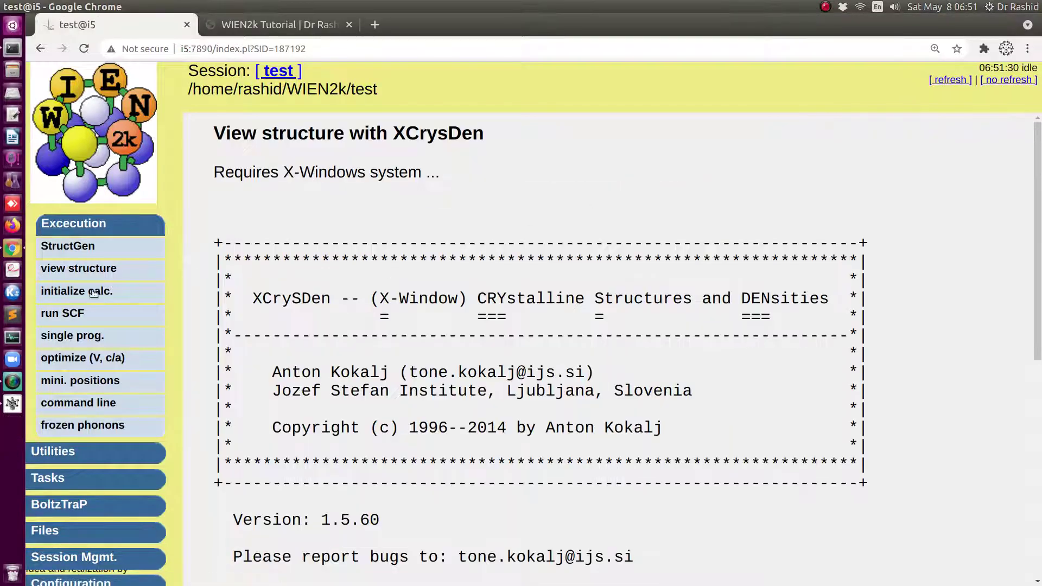
pyautogui.click(93, 293)
pyautogui.click(260, 421)
pyautogui.moveTo(260, 420); pyautogui.dragTo(206, 421)
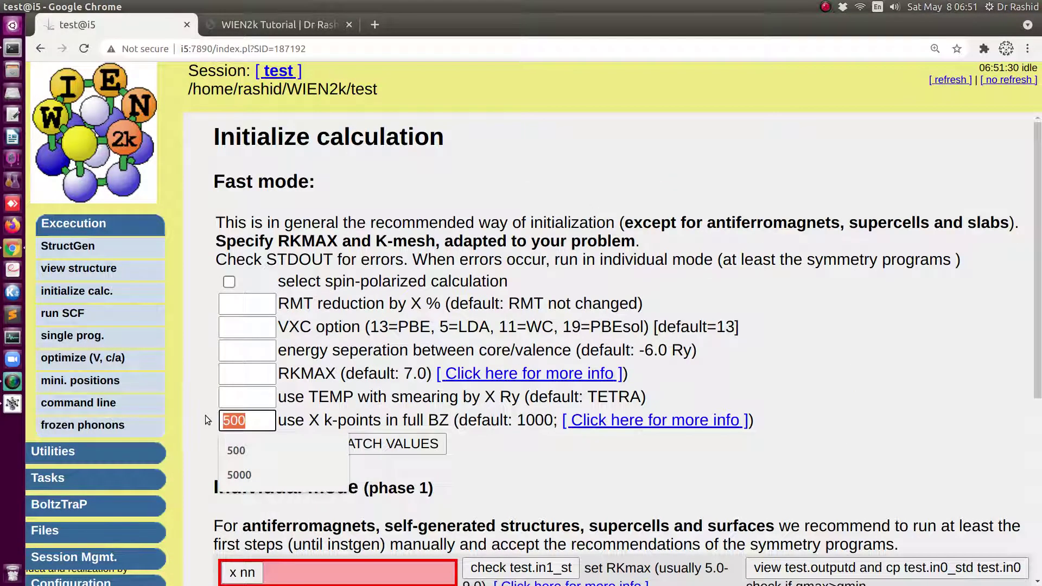
pyautogui.write('200')
pyautogui.click(318, 445)
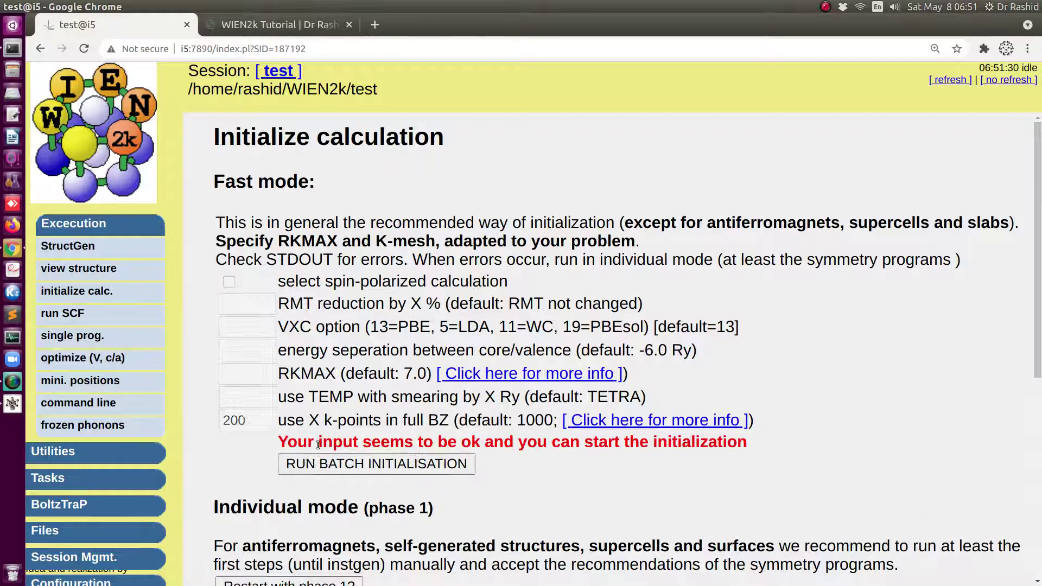
pyautogui.click(321, 464)
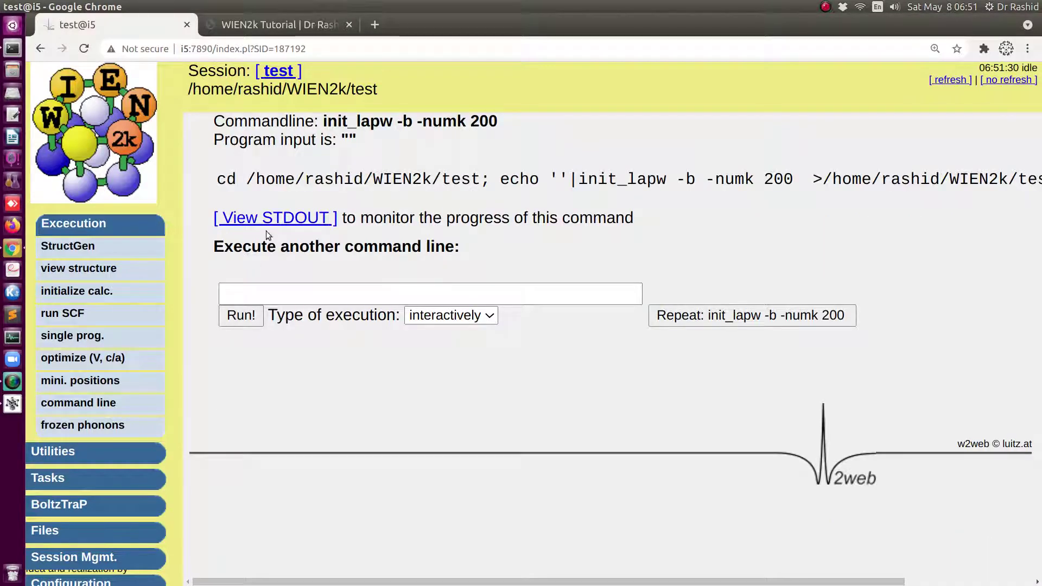
# Step: Confirm in the reversed STDOUT that init_lapw finished ok
pyautogui.click(273, 217)
pyautogui.click(318, 180)
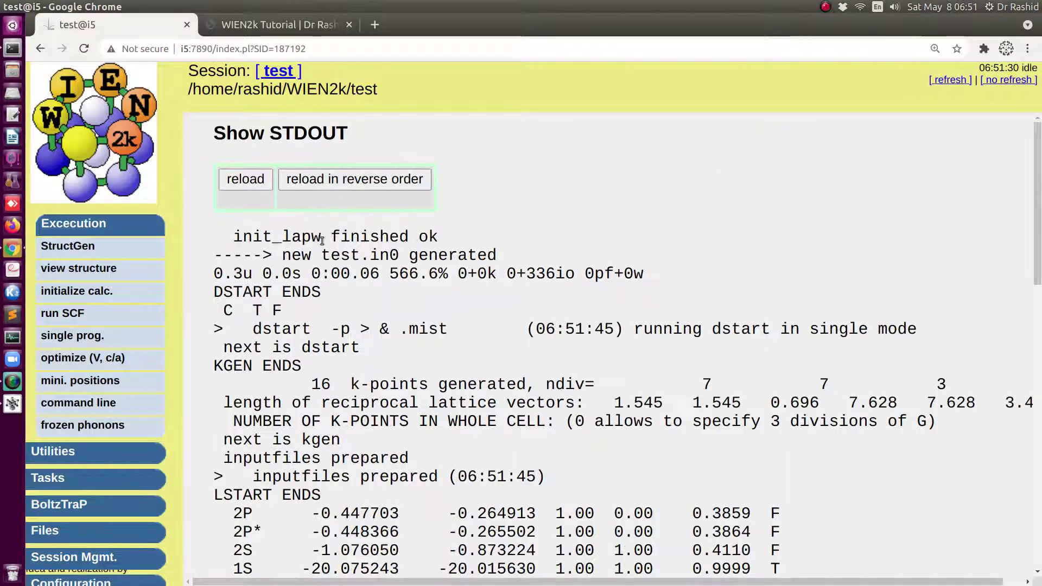
pyautogui.moveTo(321, 237); pyautogui.dragTo(438, 237)
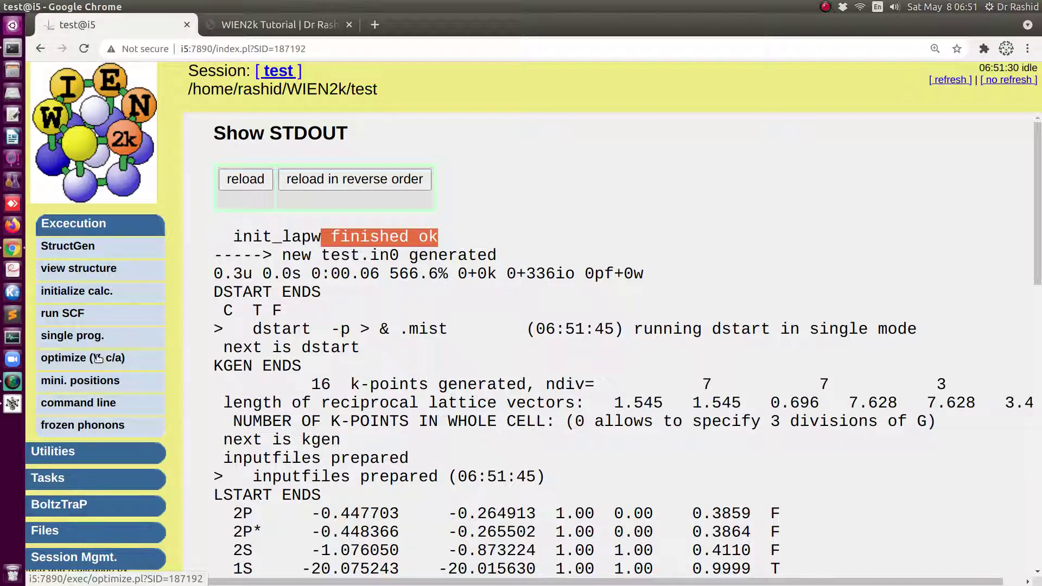
# Step: Choose the x optimize mode that varies c/a at constant volume
pyautogui.click(107, 365)
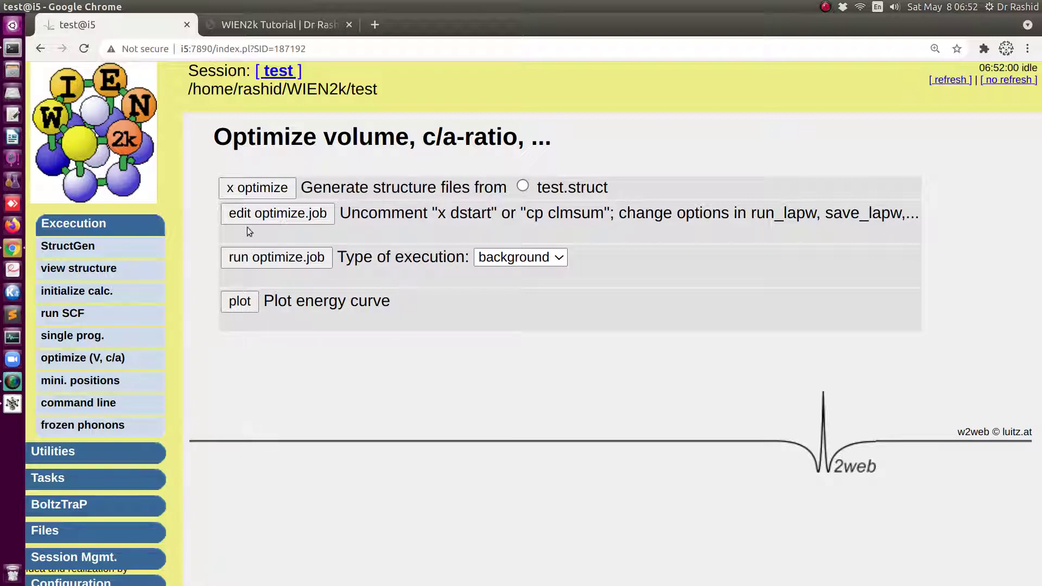
pyautogui.click(247, 190)
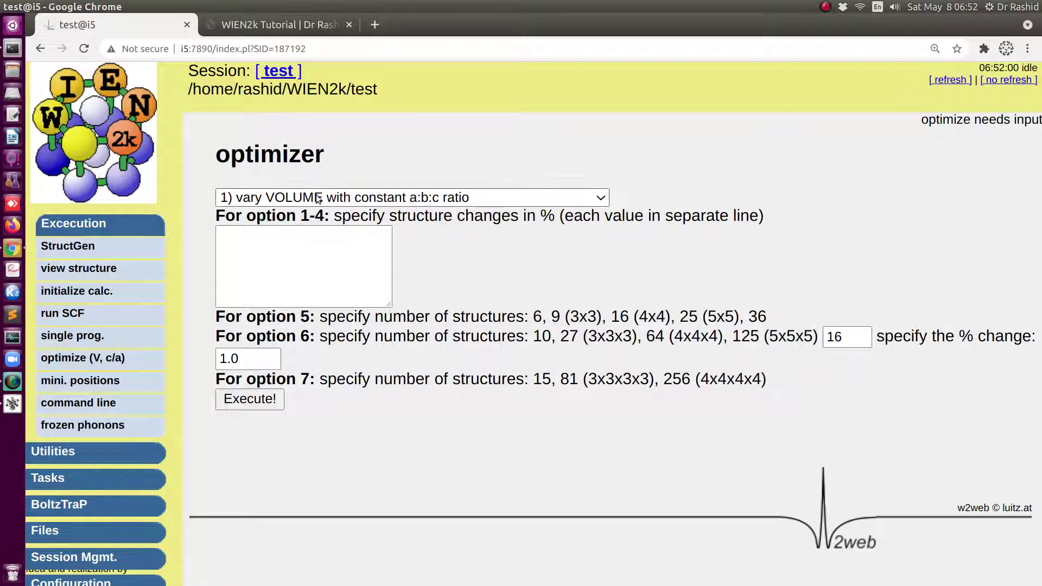
pyautogui.click(318, 199)
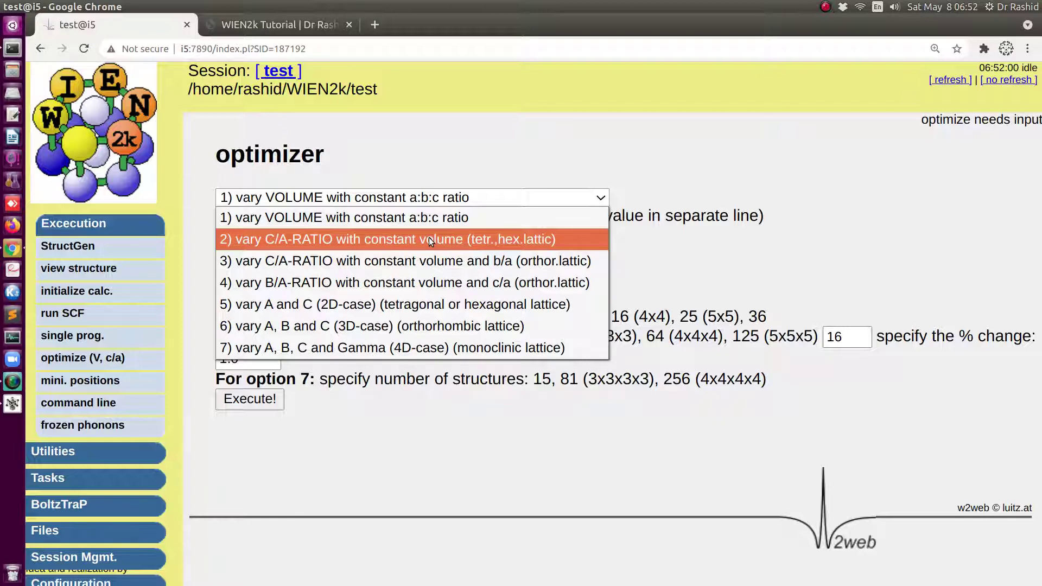
pyautogui.click(278, 243)
# Step: Enter c/a changes -2, 0, 1, 2, 3, 4, 6 % one per line and execute
pyautogui.click(246, 244)
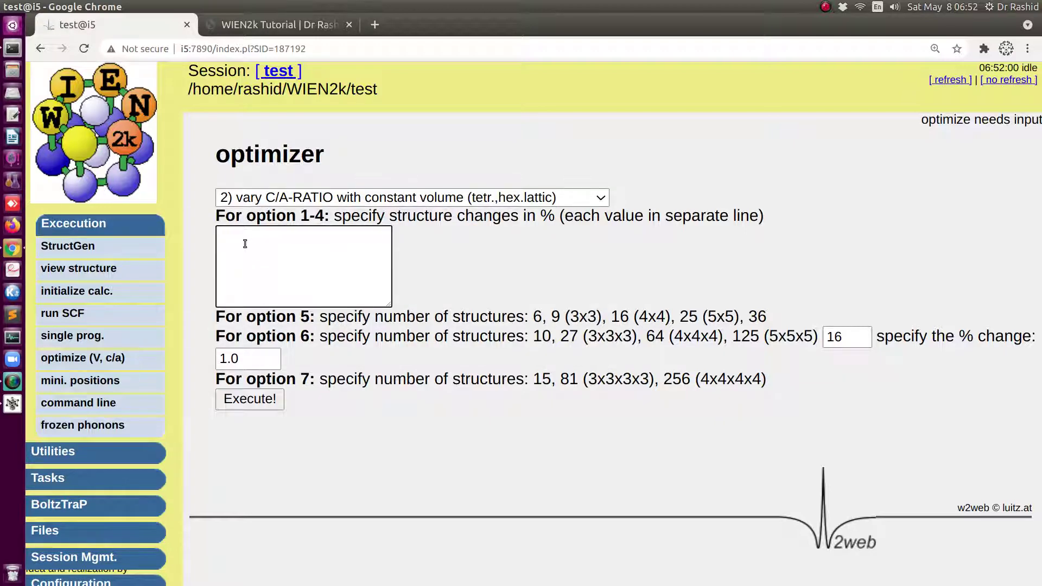
pyautogui.write('-2')
pyautogui.press('Return')
pyautogui.write('0')
pyautogui.write('2')
pyautogui.write('1')
pyautogui.press('Return')
pyautogui.write('2')
pyautogui.press('Return')
pyautogui.write('3')
pyautogui.press('Return')
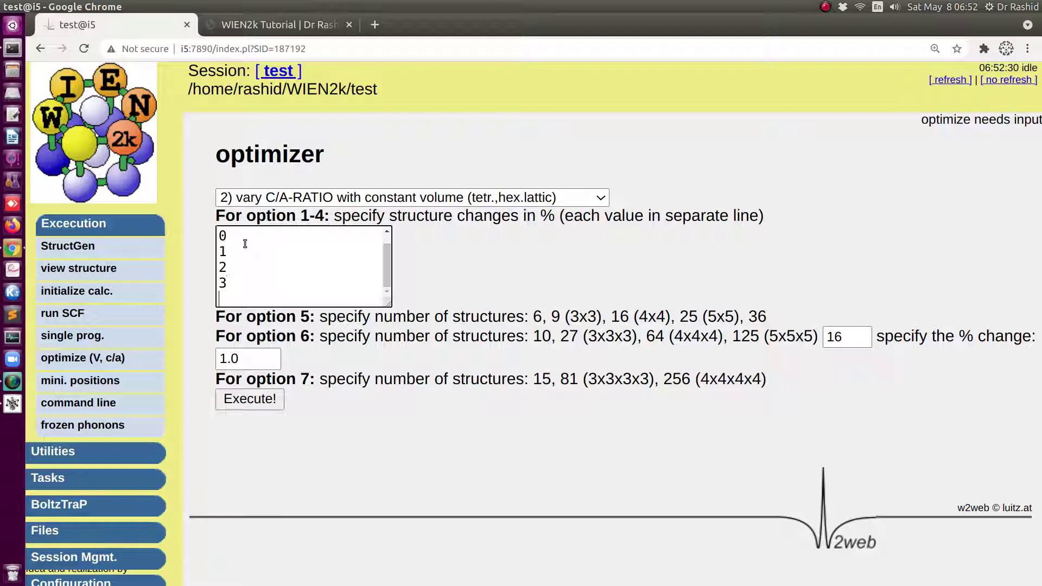
pyautogui.write('4')
pyautogui.press('Return')
pyautogui.write('6')
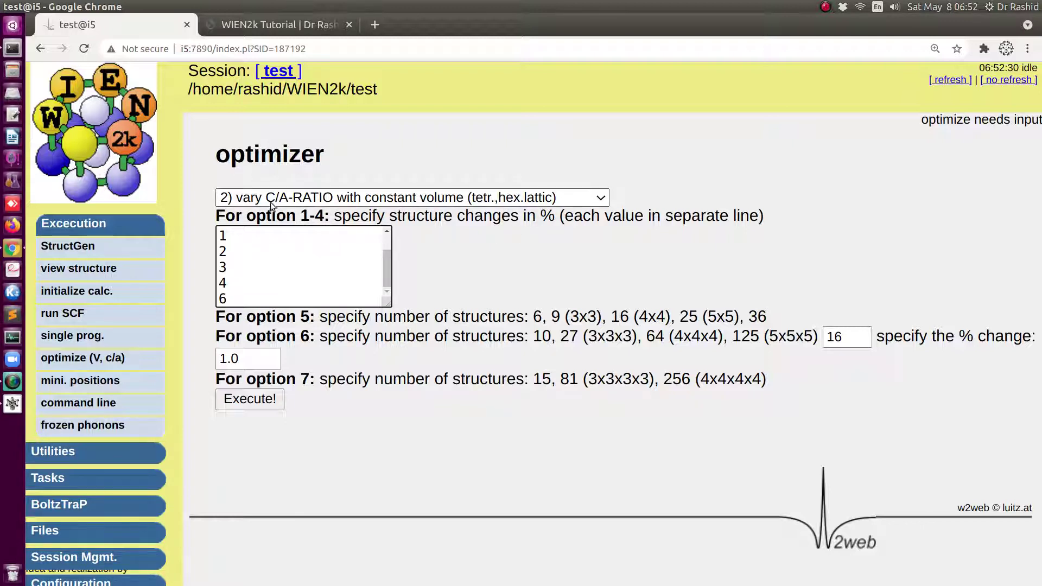
pyautogui.click(243, 401)
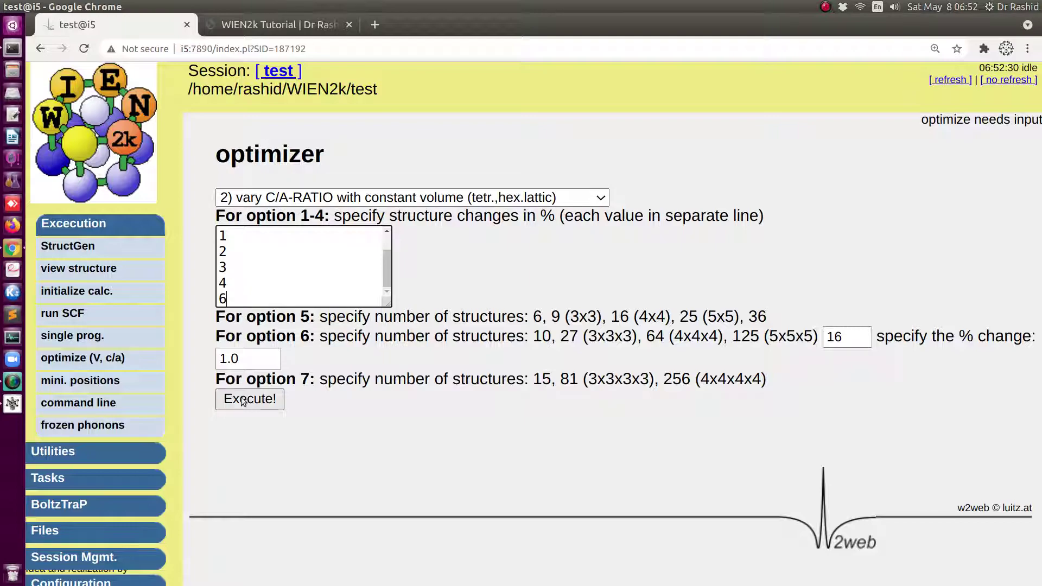
# Step: Continue with the optimizer and inspect optimize.job's run_lapw -ec 0.0001 SCF lines
pyautogui.scroll(-12, 297, 332)
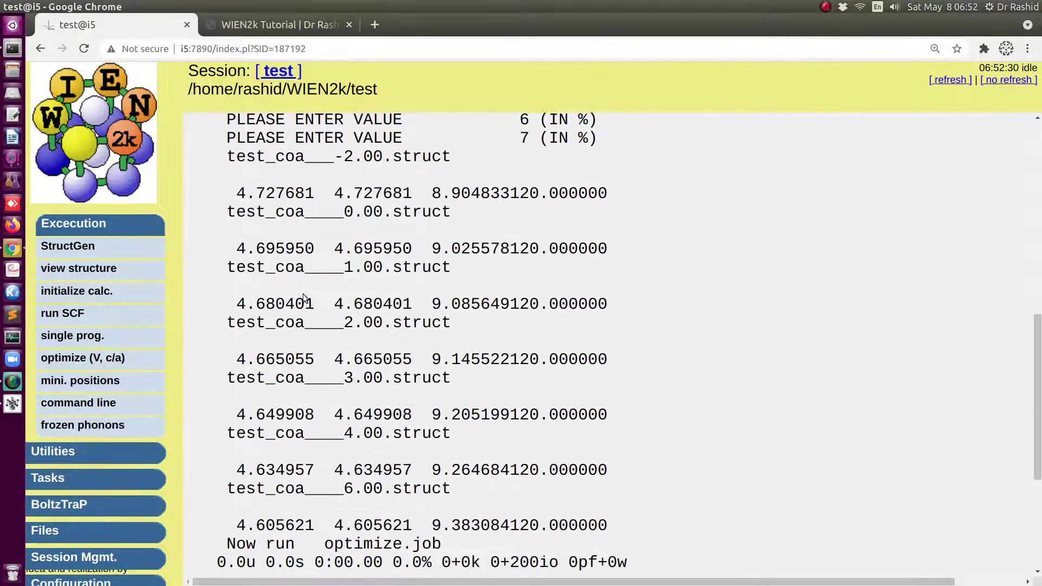
pyautogui.click(278, 426)
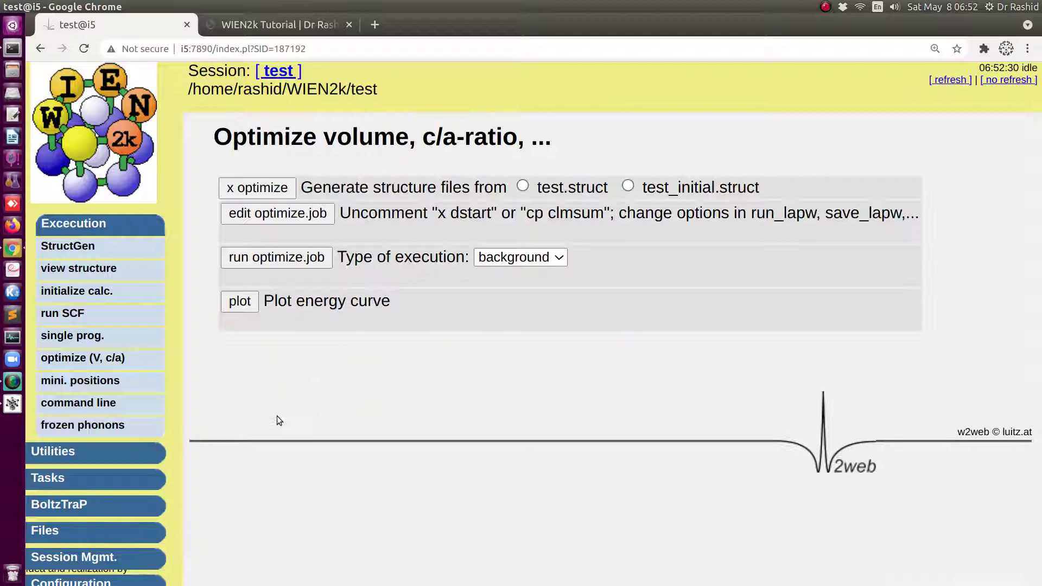
pyautogui.click(271, 214)
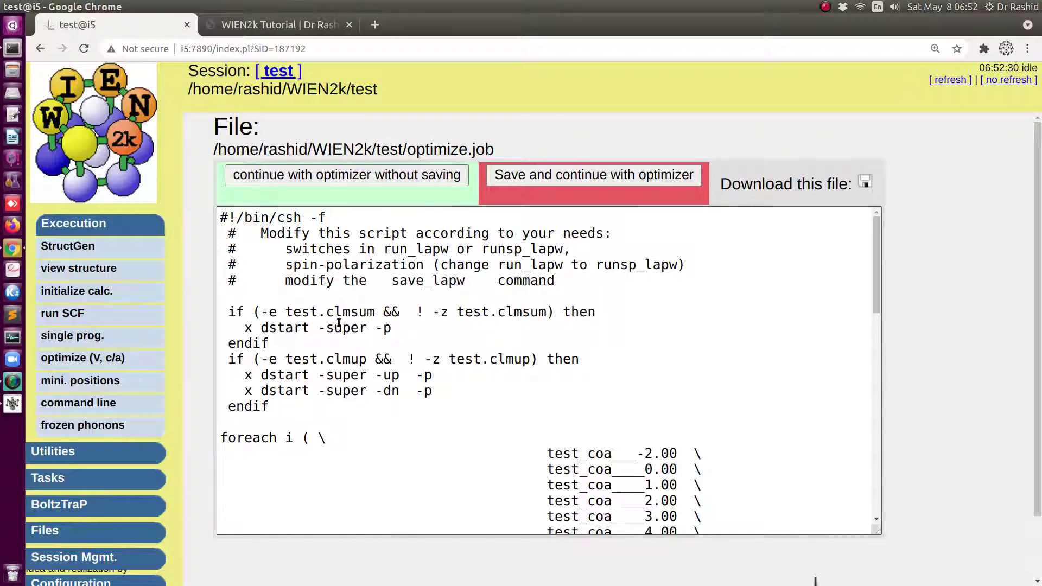
pyautogui.scroll(-10, 339, 322)
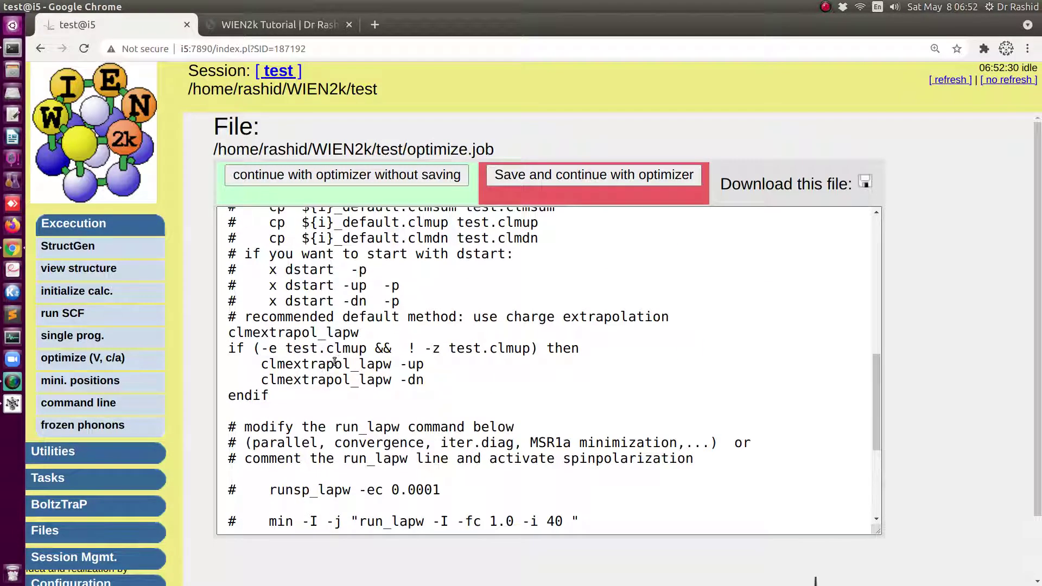
pyautogui.scroll(-4, 334, 362)
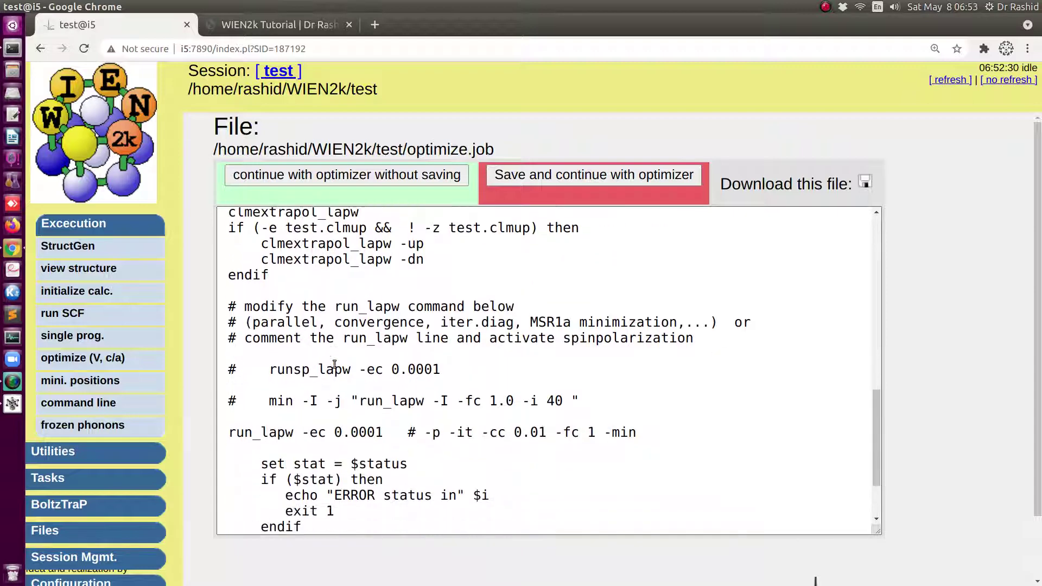
pyautogui.scroll(1, 307, 312)
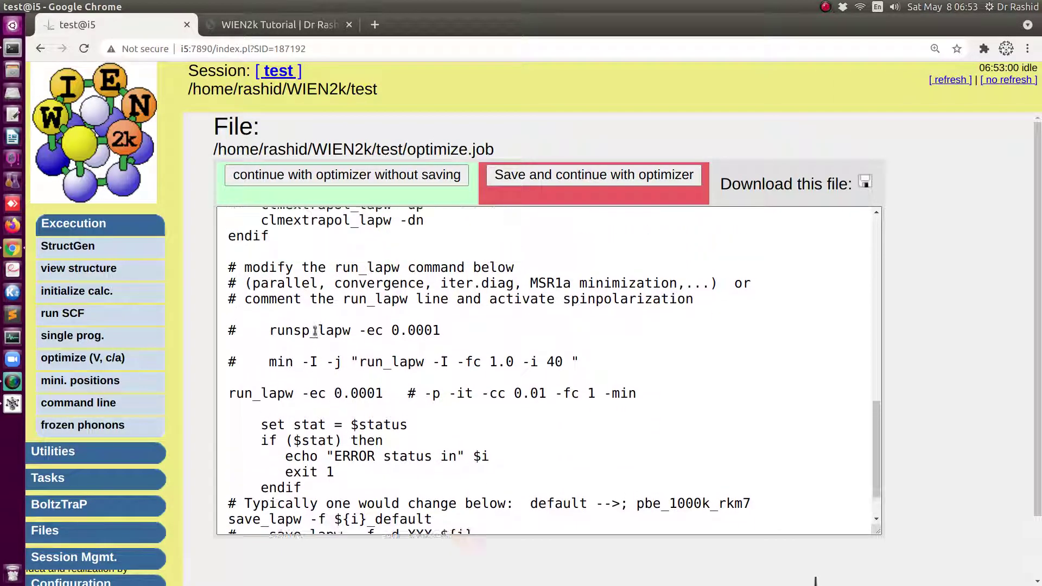
pyautogui.click(256, 412)
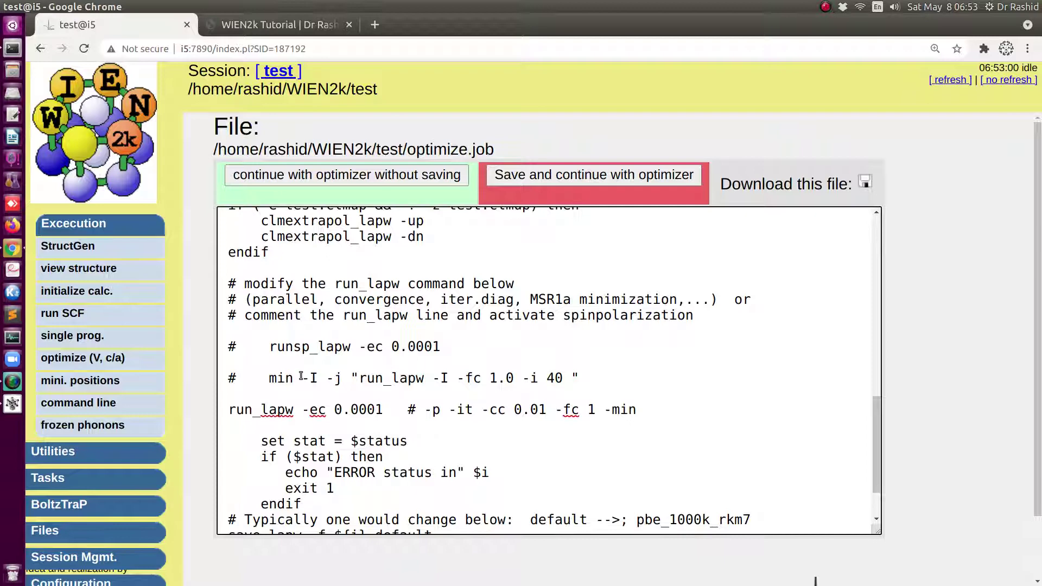
pyautogui.moveTo(270, 348); pyautogui.dragTo(313, 350)
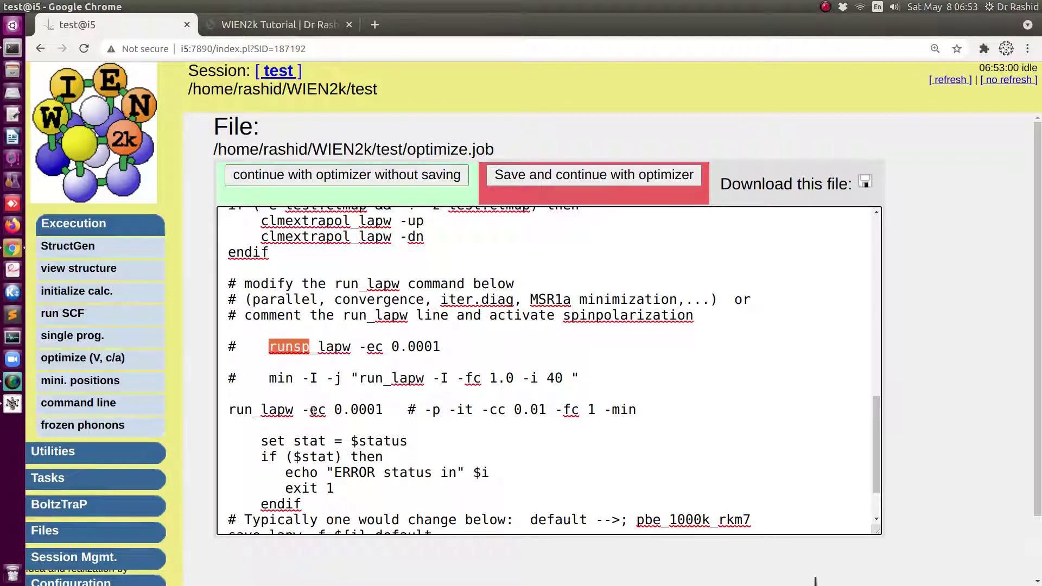
# Step: Run optimize.job unchanged and follow its STDOUT with newest cycles first
pyautogui.click(453, 176)
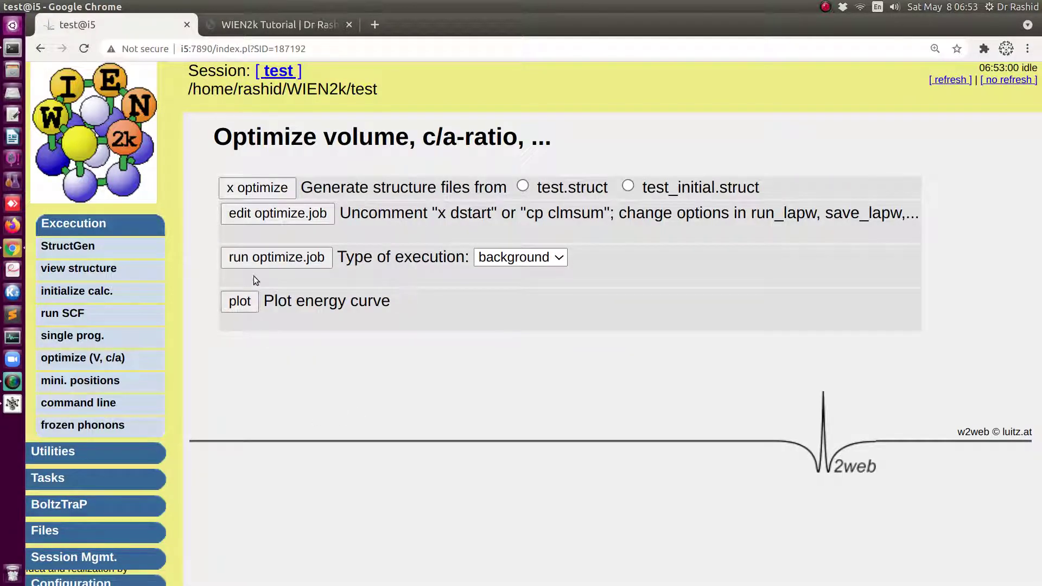
pyautogui.click(274, 259)
pyautogui.click(314, 225)
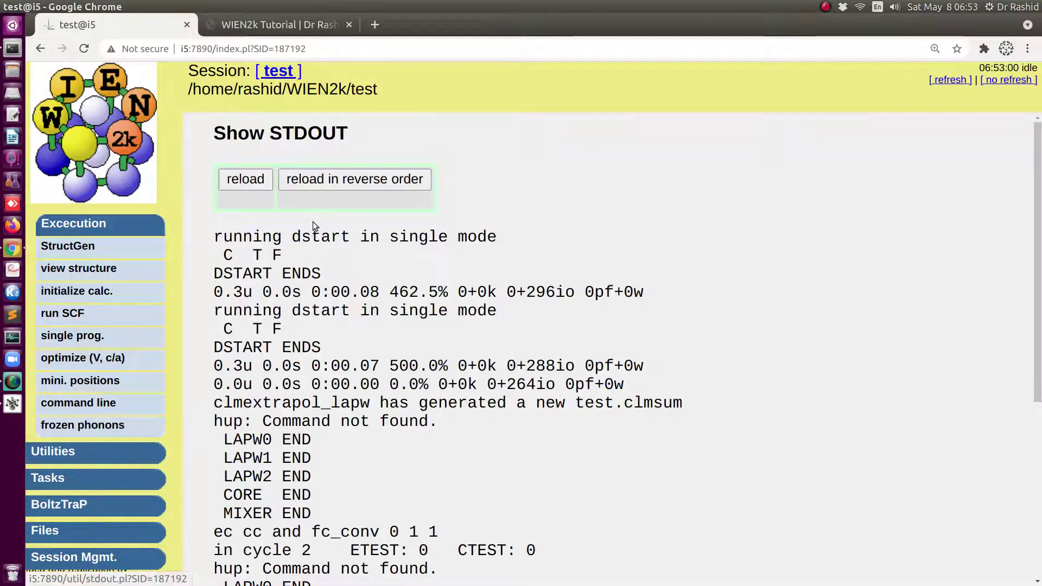
pyautogui.click(318, 177)
pyautogui.click(318, 178)
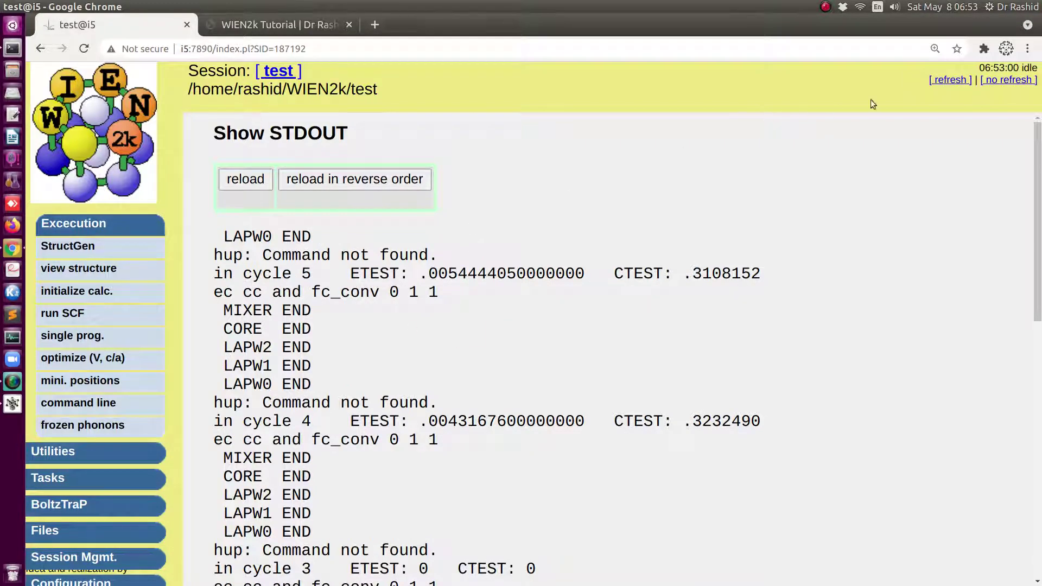
# Step: Refresh the session status until idle and go back to optimize (V, c/a)
pyautogui.click(948, 80)
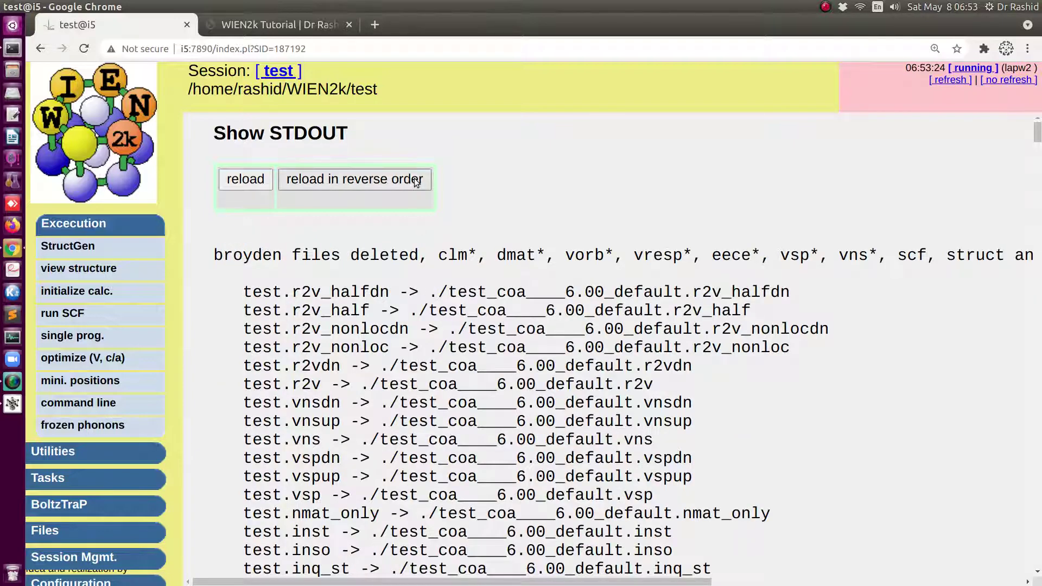
pyautogui.click(950, 81)
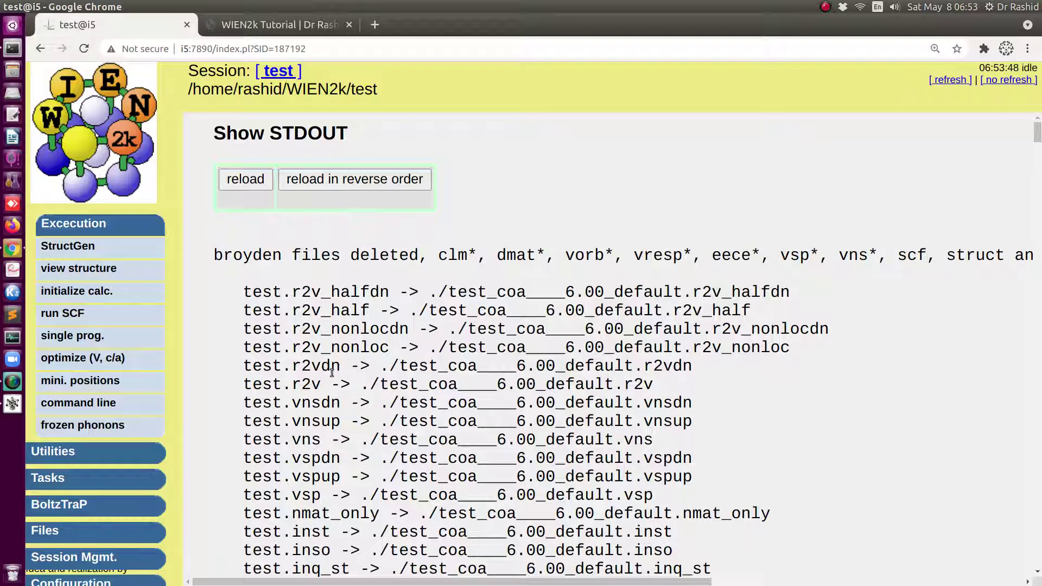
pyautogui.click(56, 363)
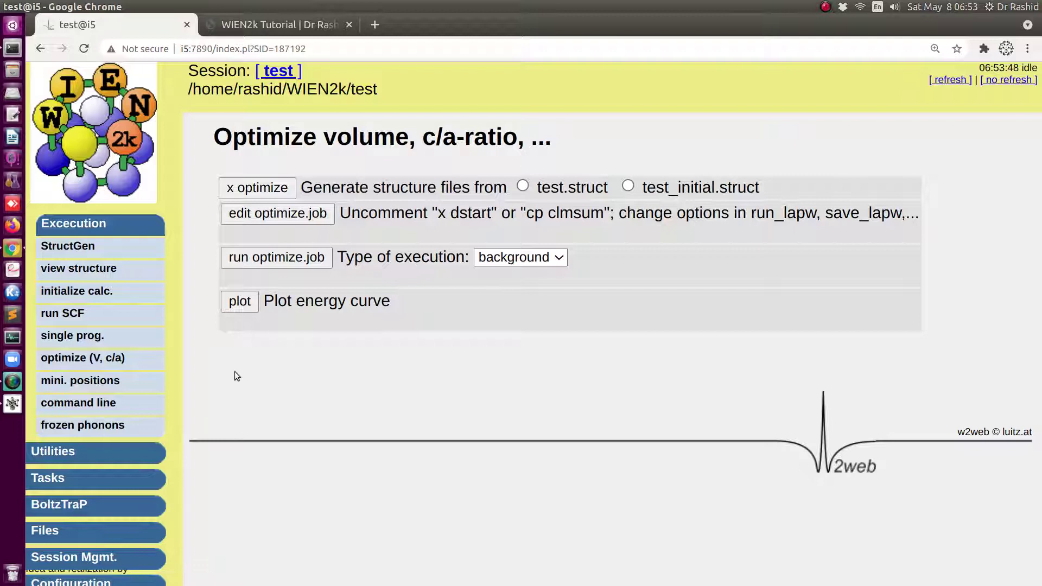
# Step: Plot and fit the energy against c/a using the E vs. c/a curve type
pyautogui.click(245, 304)
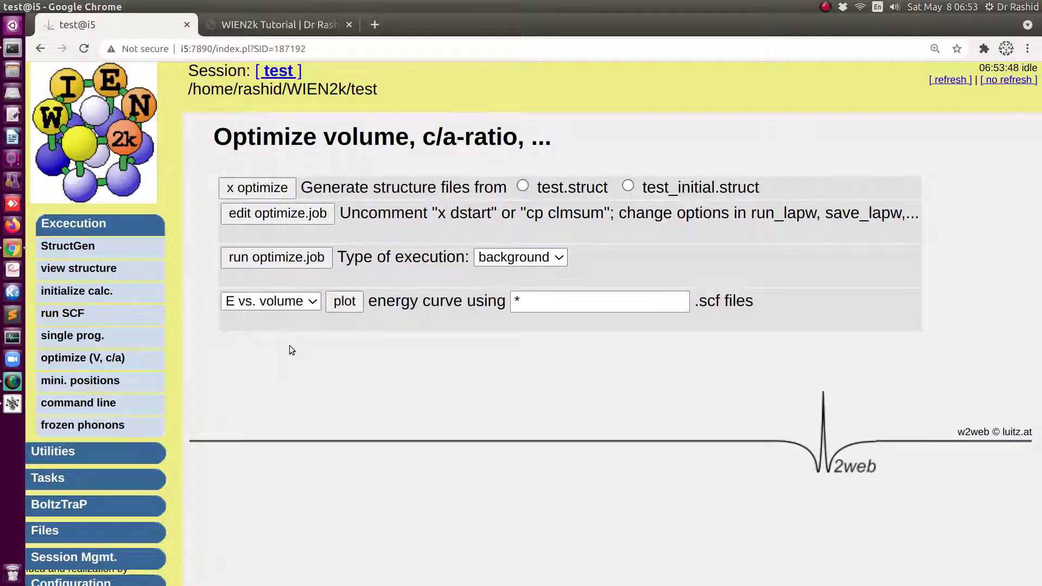
pyautogui.click(310, 301)
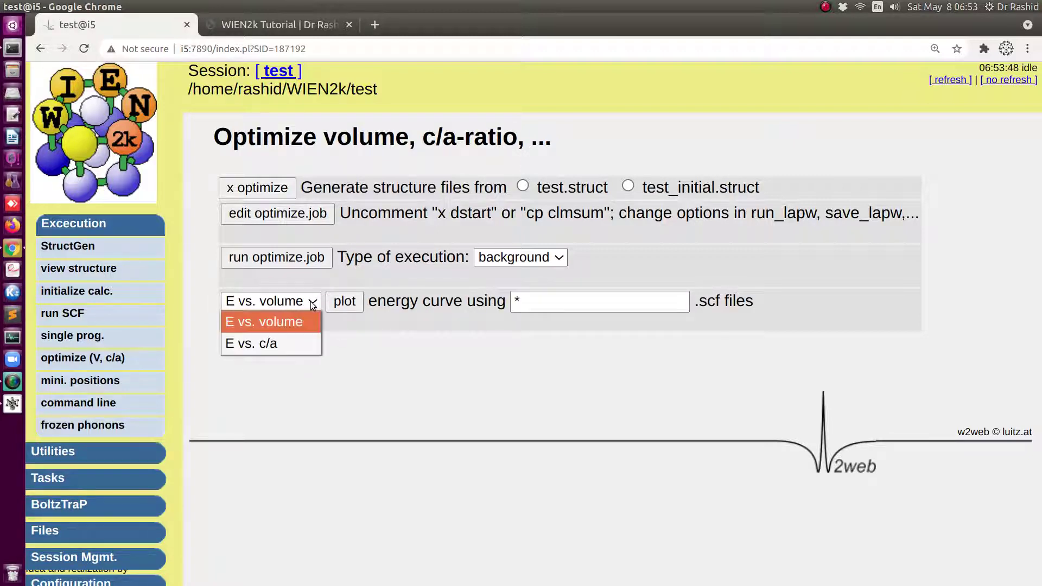
pyautogui.click(272, 347)
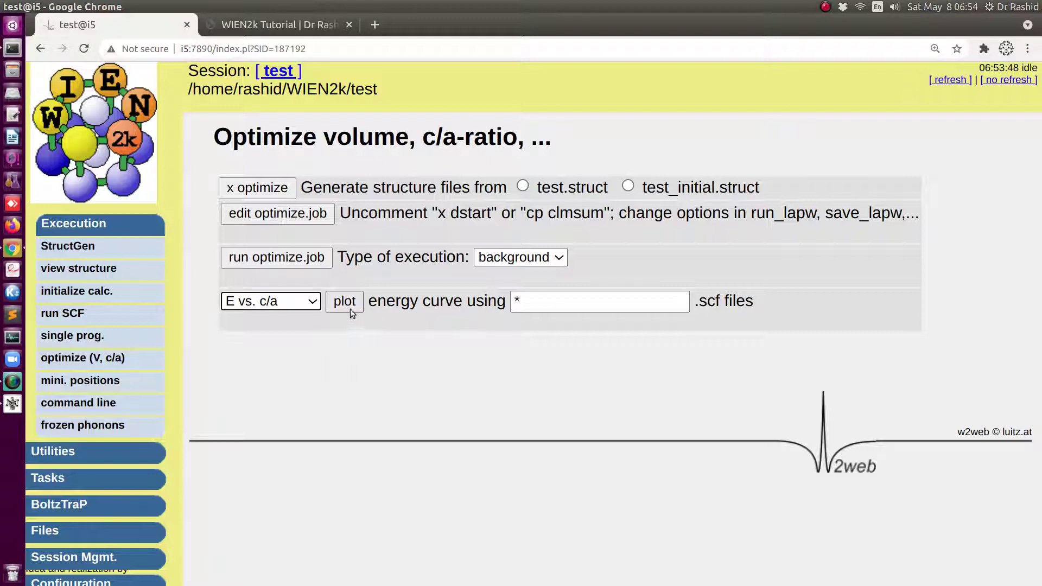
pyautogui.click(311, 301)
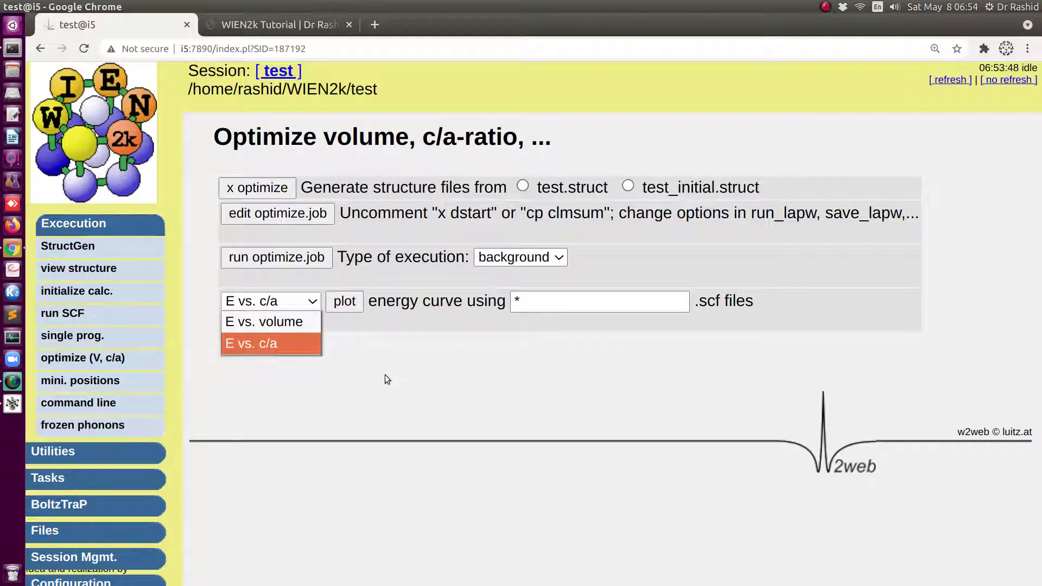
pyautogui.click(364, 350)
pyautogui.click(345, 302)
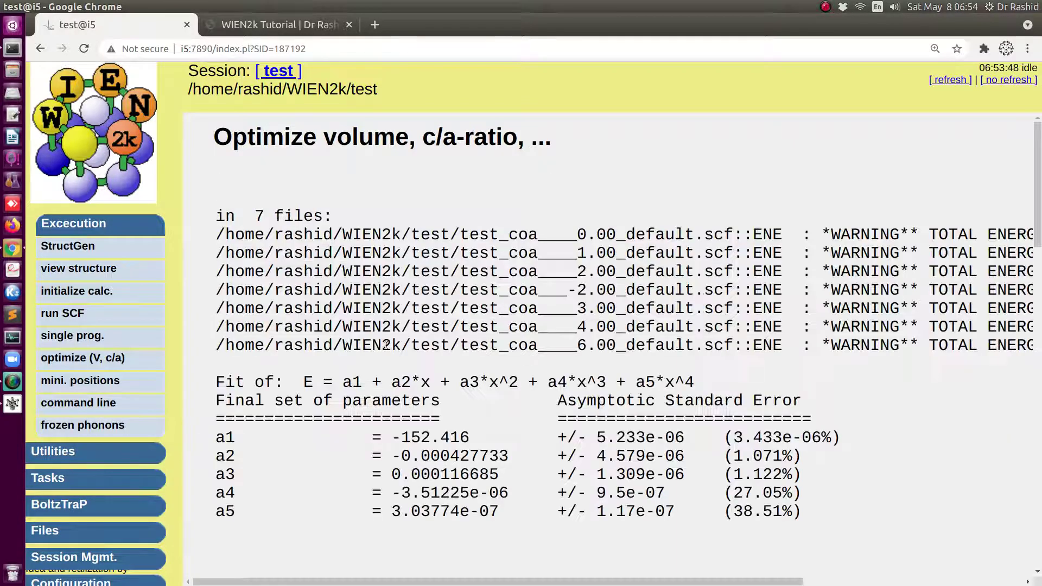
# Step: Review the fit output, noting the optimized A, B, C lattice values and eplot.ps
pyautogui.scroll(-4, 570, 271)
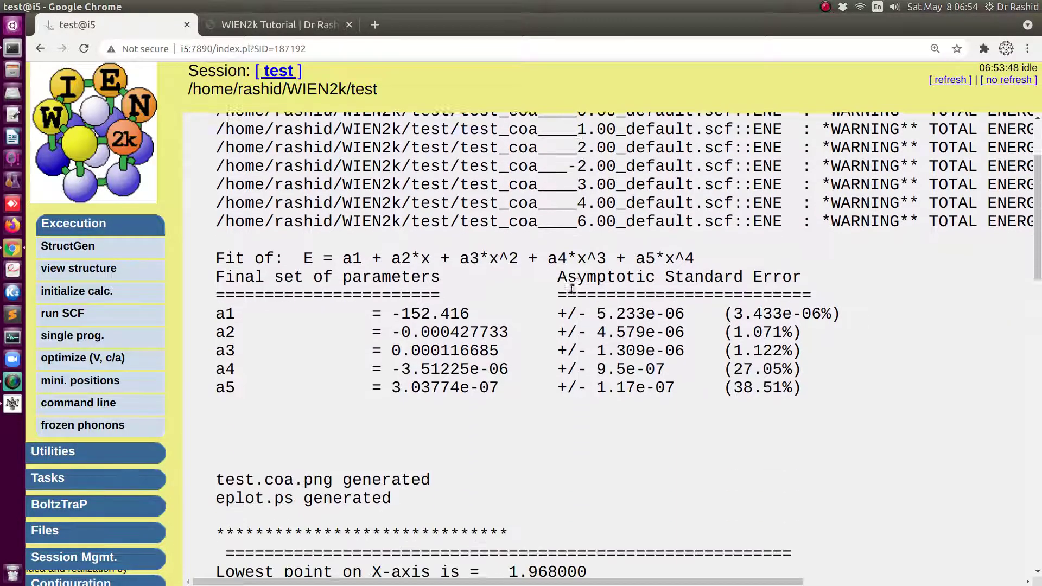
pyautogui.scroll(-5, 561, 311)
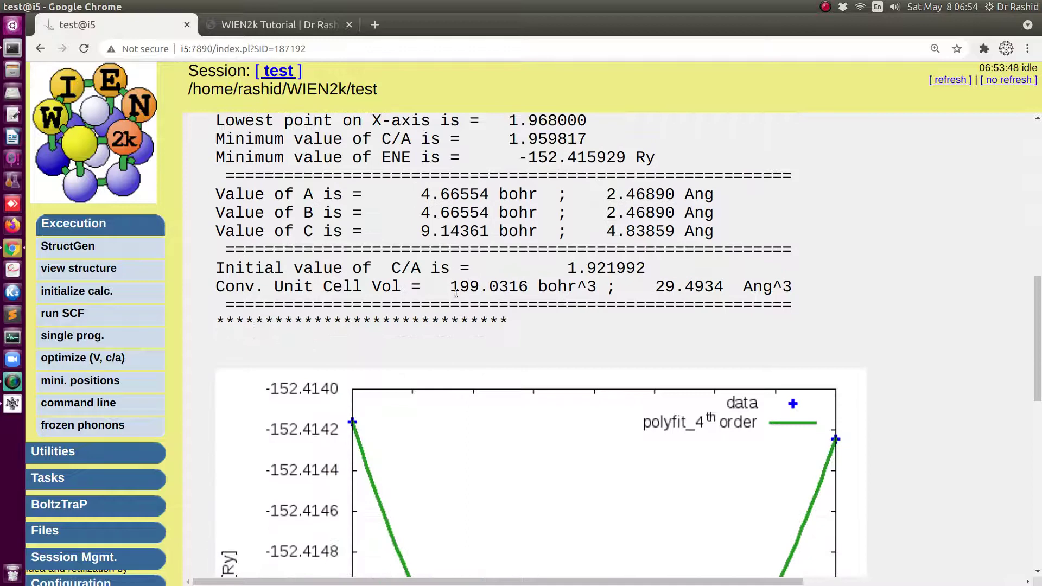
pyautogui.scroll(2, 479, 281)
pyautogui.scroll(-10, 479, 282)
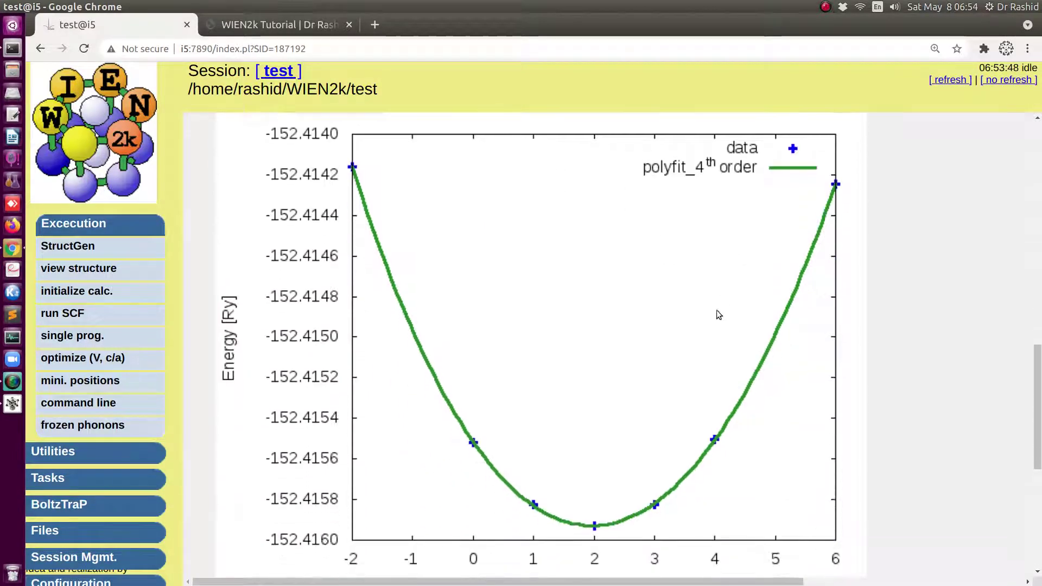
pyautogui.scroll(2, 635, 344)
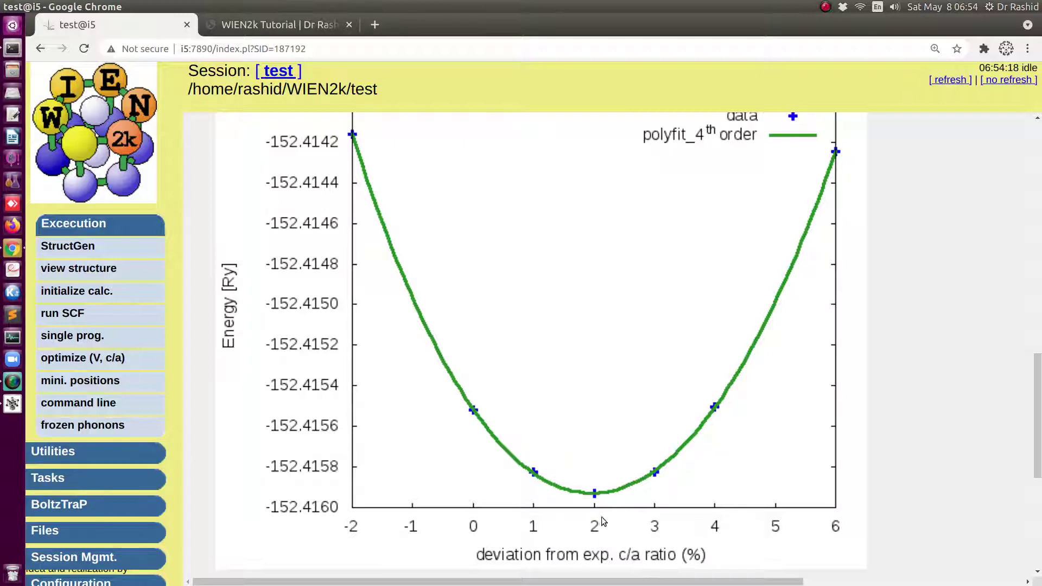
pyautogui.scroll(1, 592, 500)
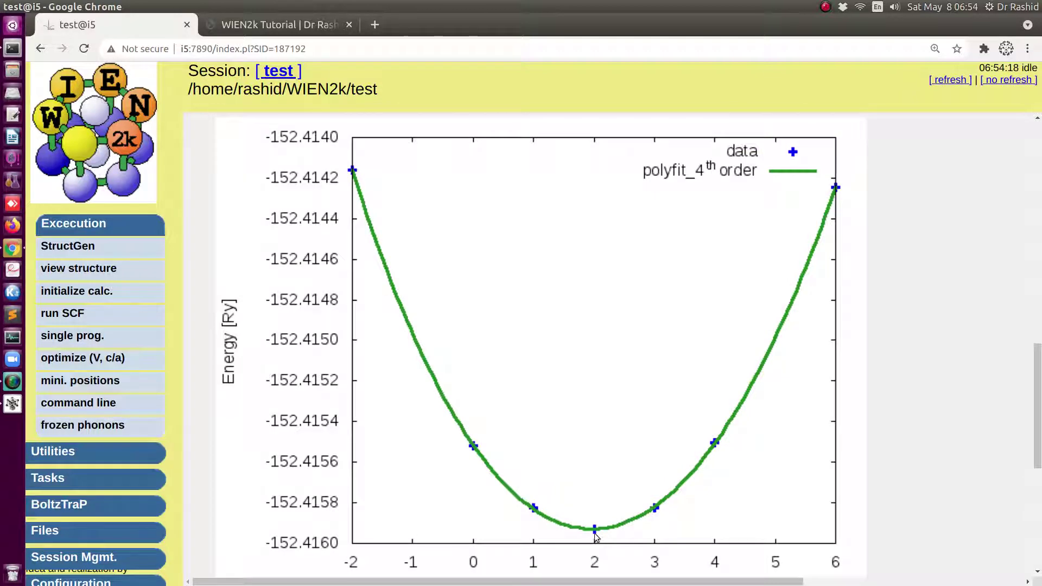
pyautogui.scroll(5, 594, 533)
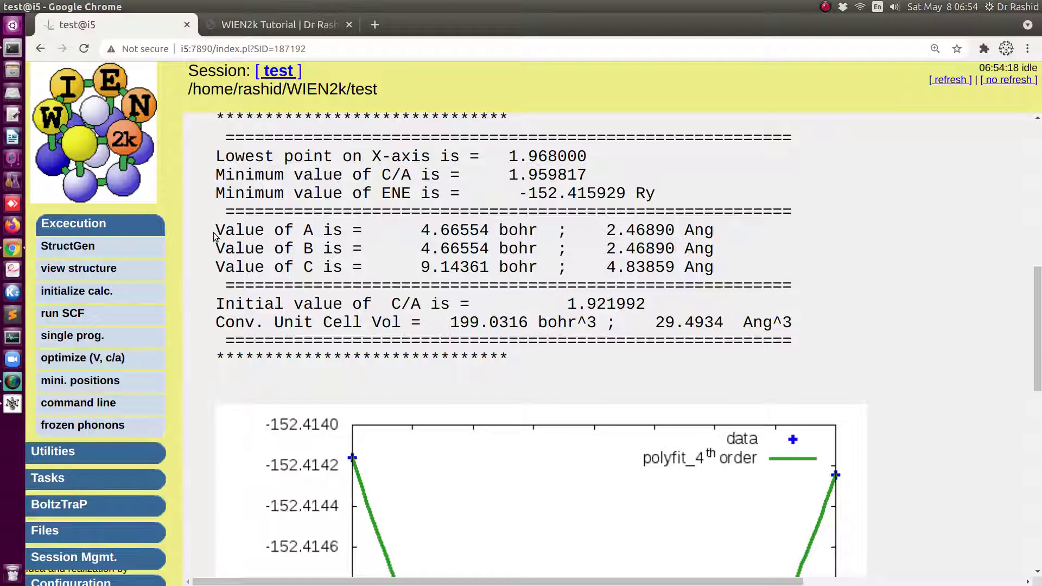
pyautogui.moveTo(217, 230); pyautogui.dragTo(727, 268)
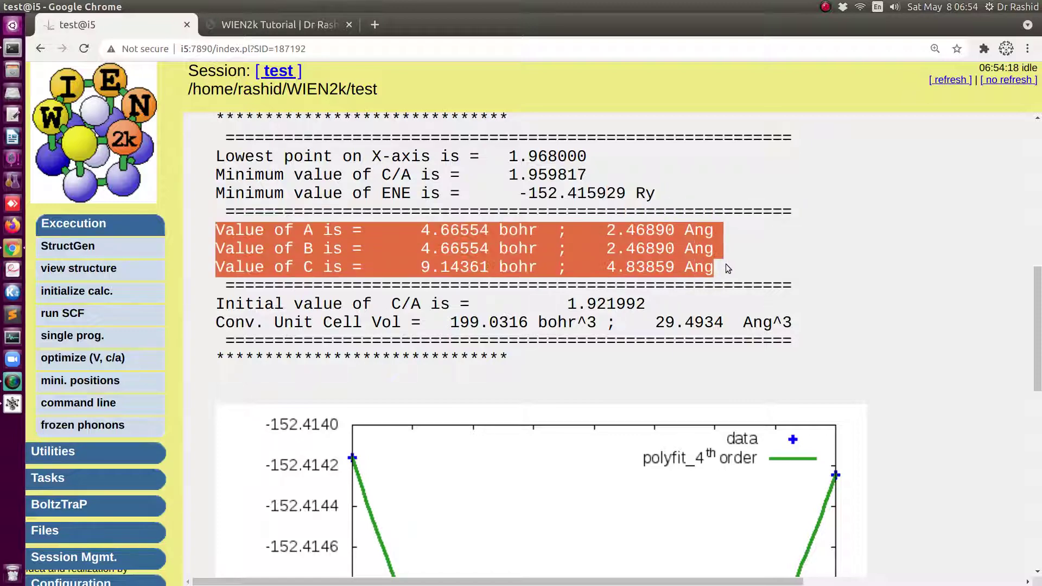
pyautogui.scroll(3, 357, 302)
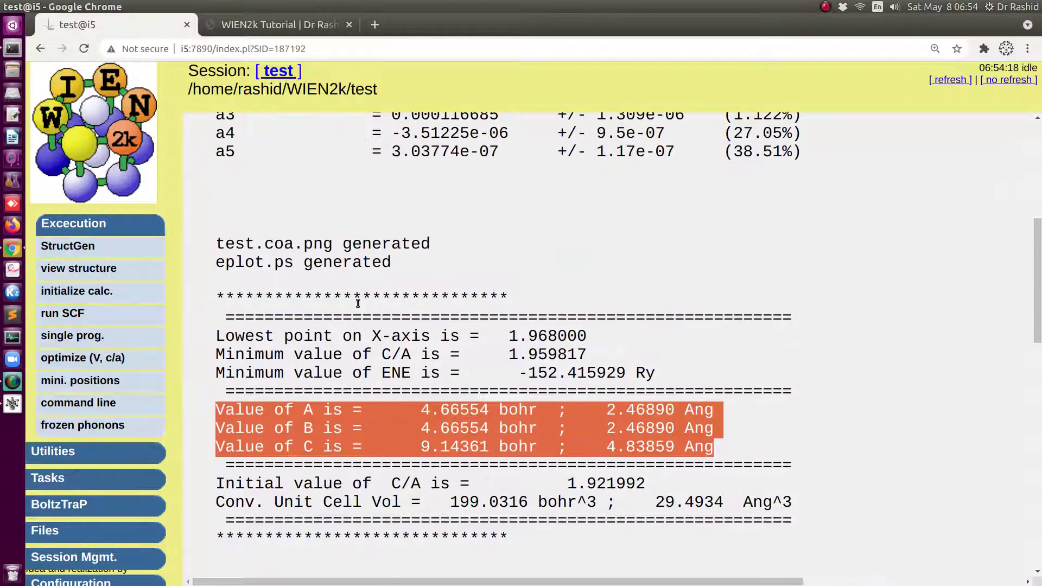
pyautogui.moveTo(217, 264); pyautogui.dragTo(290, 265)
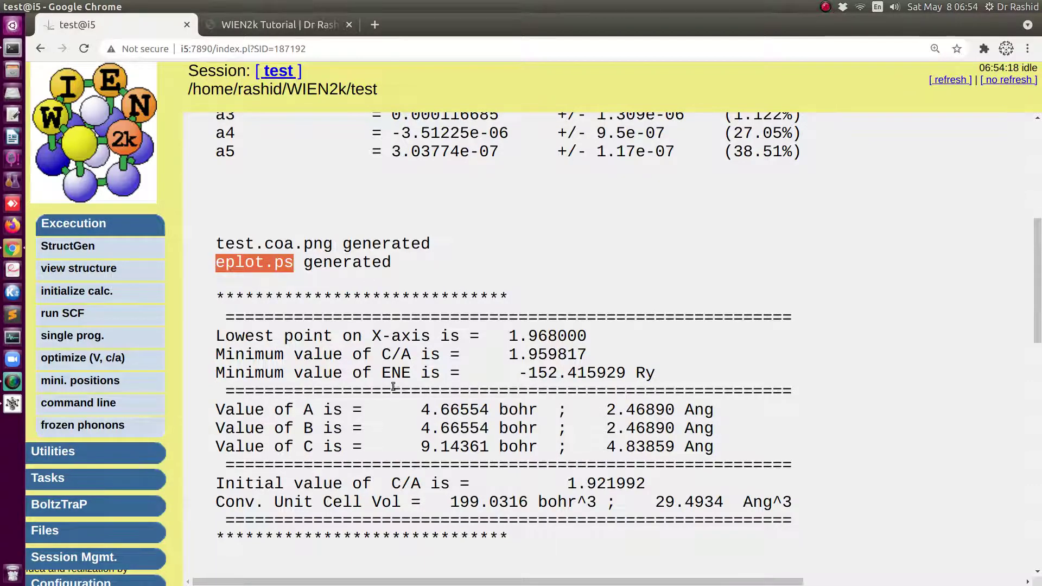
# Step: Recheck the minimum C/A 1.959817 with A 4.66554 and C 9.14361 bohr in the fit output
pyautogui.scroll(-10, 494, 379)
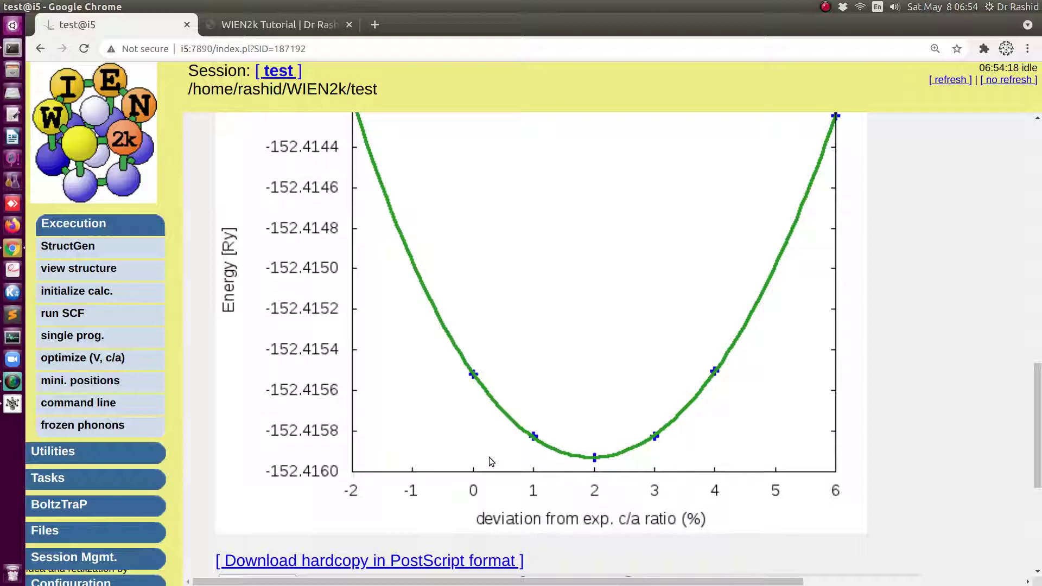
pyautogui.scroll(3, 489, 450)
pyautogui.scroll(4, 489, 450)
pyautogui.scroll(-4, 597, 543)
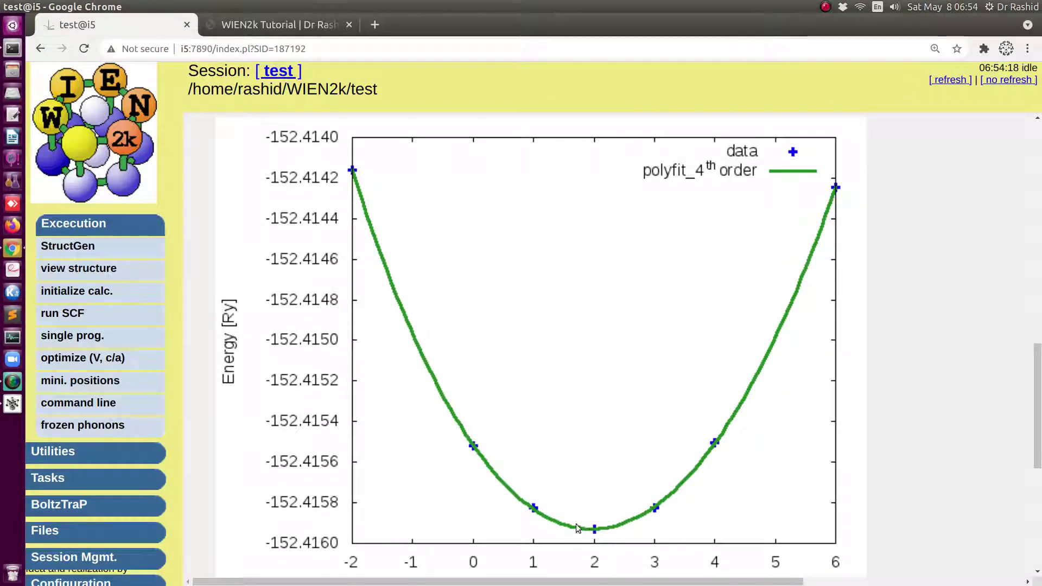
pyautogui.scroll(9, 576, 523)
pyautogui.scroll(-3, 366, 507)
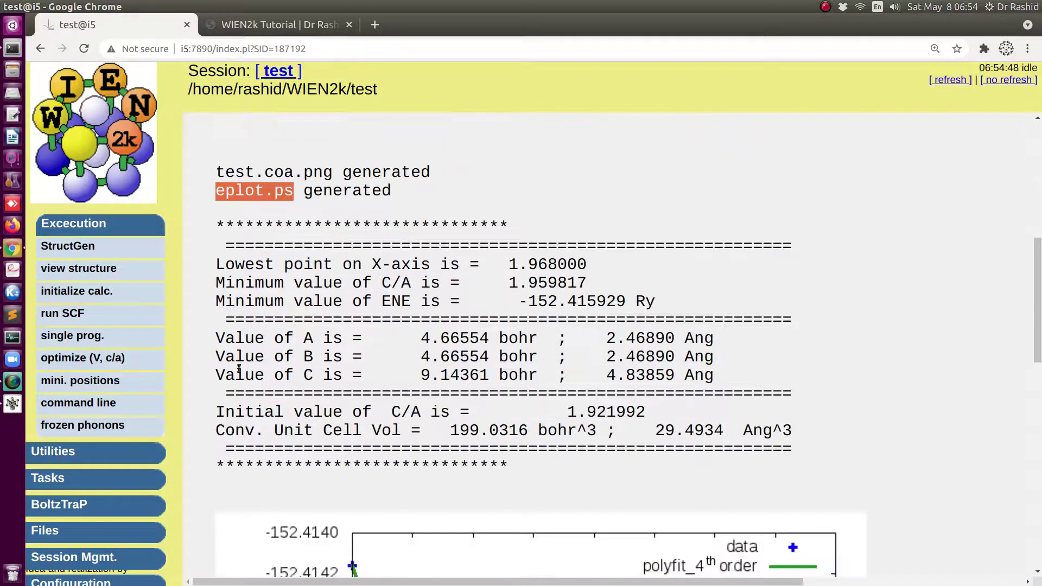
pyautogui.moveTo(217, 338); pyautogui.dragTo(720, 372)
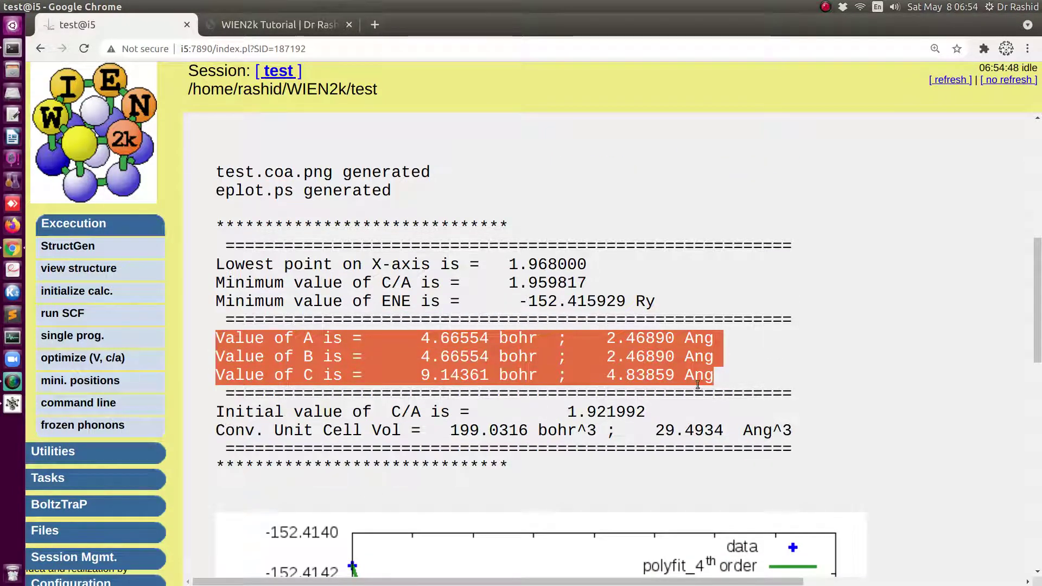
pyautogui.scroll(-6, 640, 380)
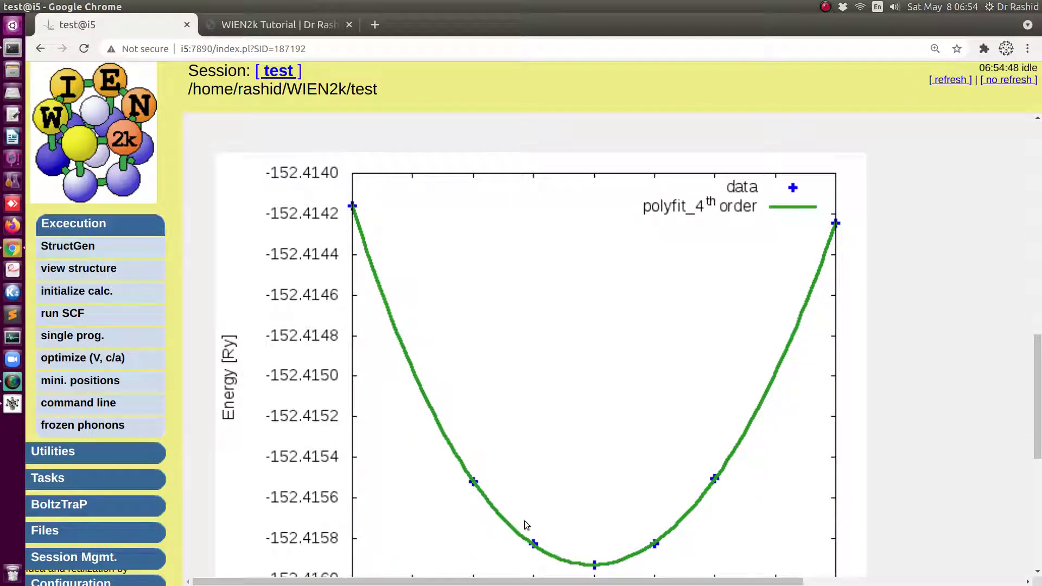
pyautogui.scroll(4, 551, 345)
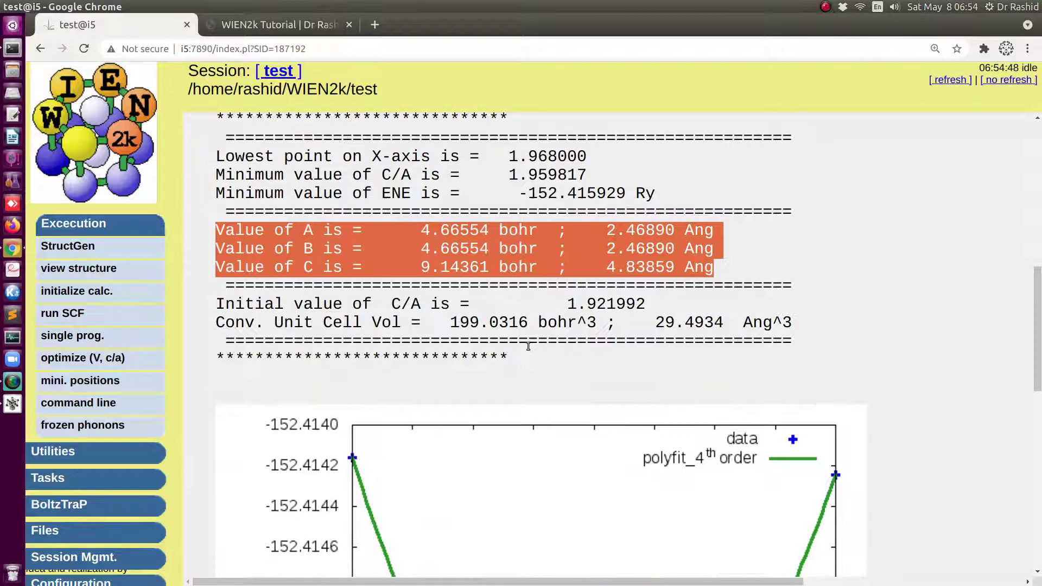
pyautogui.scroll(-4, 529, 346)
pyautogui.scroll(-1, 454, 460)
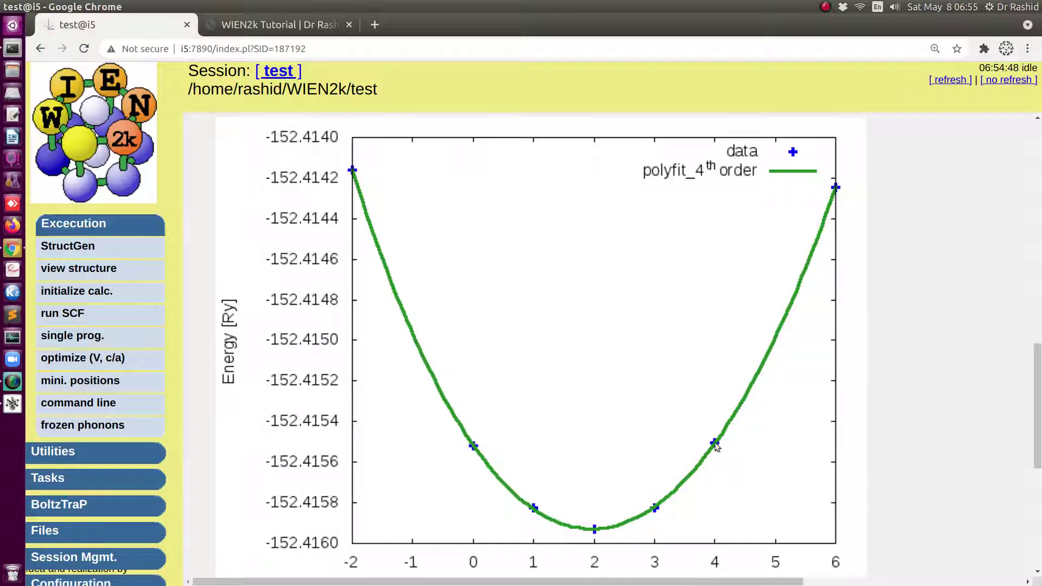
pyautogui.scroll(7, 598, 370)
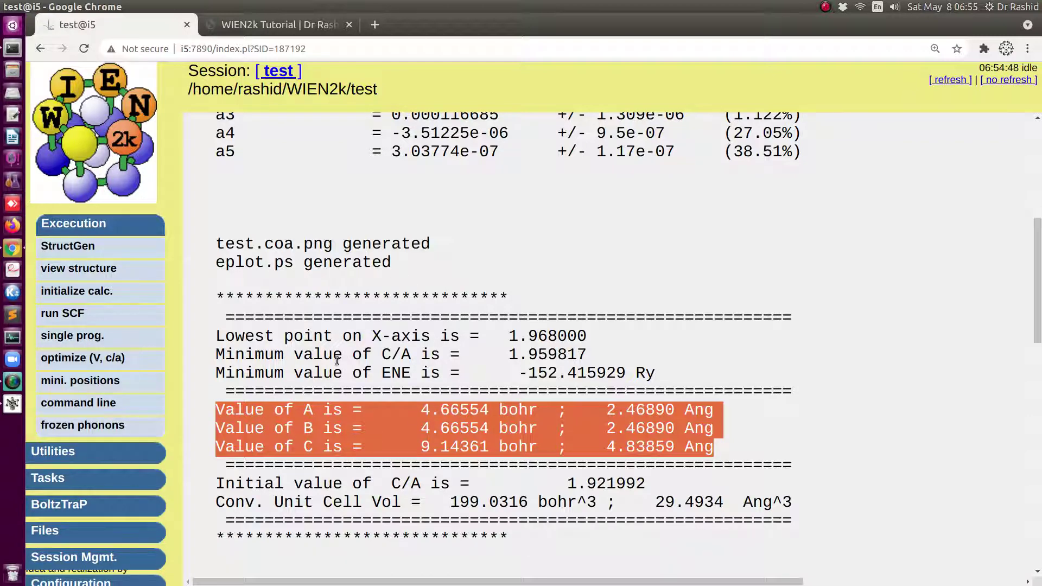
# Step: On the optimization page, compare the test_initial.struct and test.struct file names
pyautogui.click(89, 359)
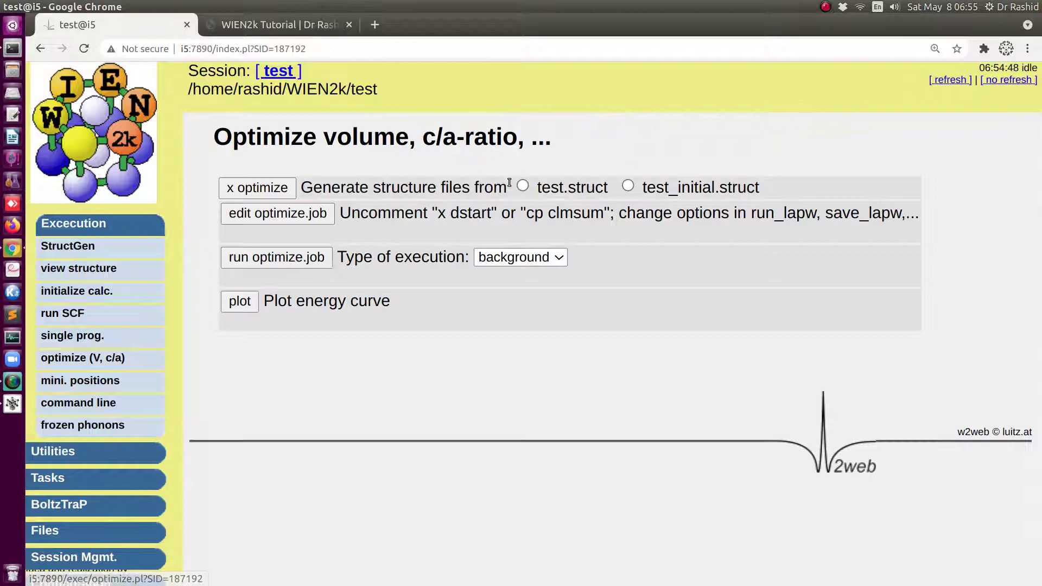
pyautogui.click(636, 187)
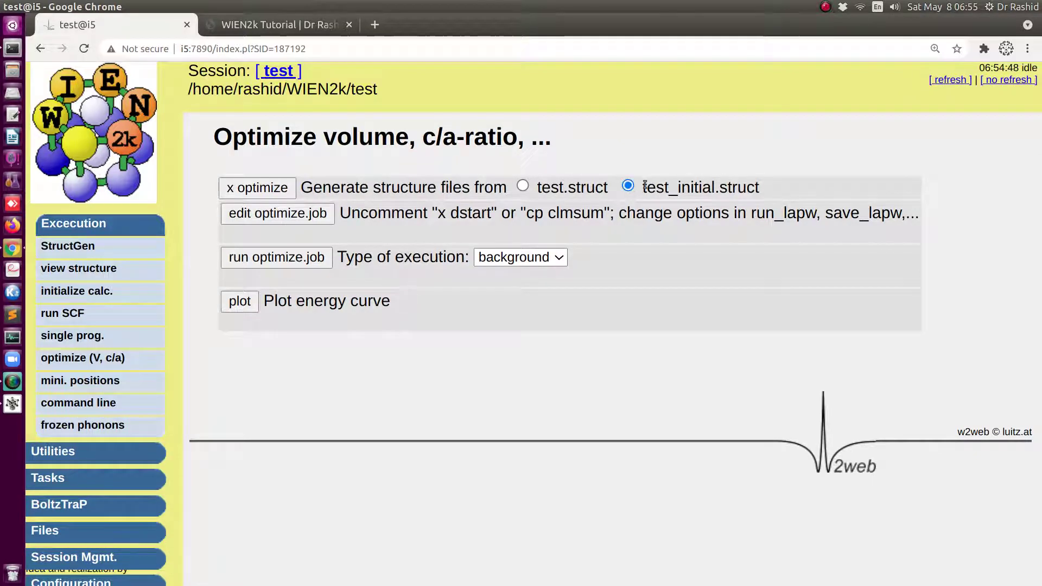
pyautogui.moveTo(643, 188); pyautogui.dragTo(758, 189)
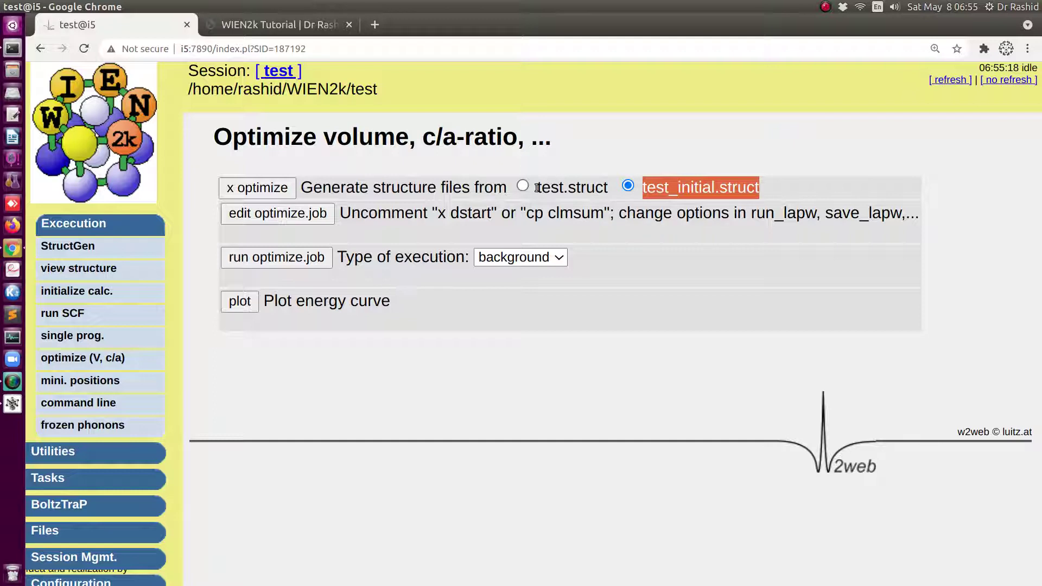
pyautogui.moveTo(537, 188); pyautogui.dragTo(590, 175)
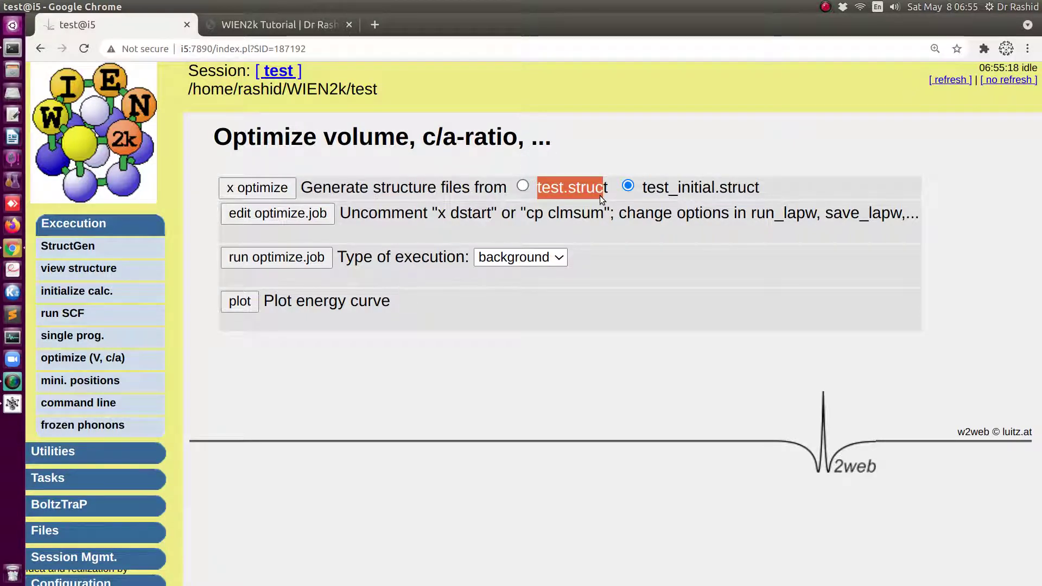
# Step: Replot the E vs. c/a fit and locate the 6.00 % scf file in the list
pyautogui.click(247, 307)
pyautogui.click(298, 302)
pyautogui.click(282, 340)
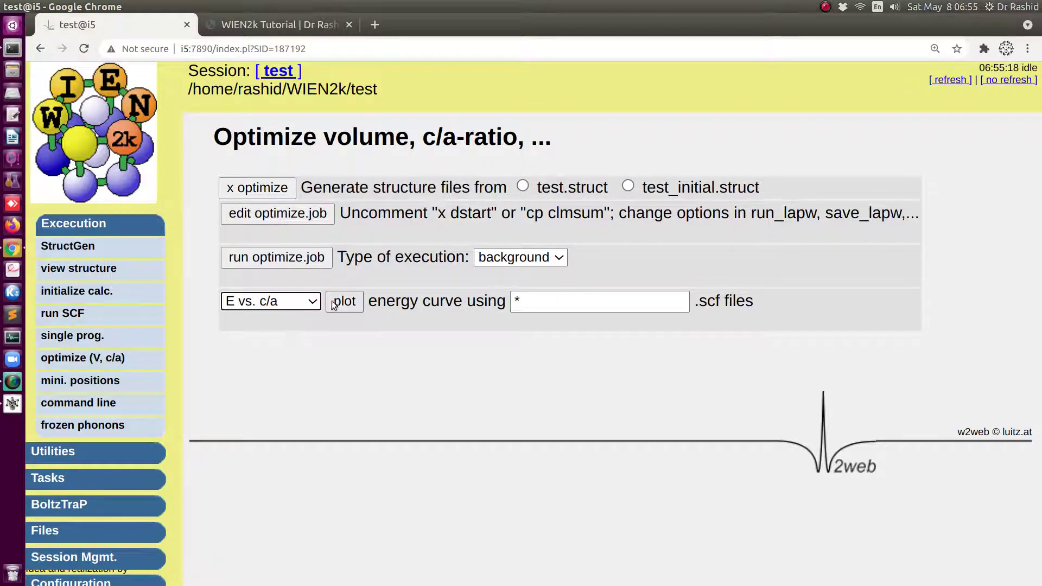
pyautogui.click(336, 302)
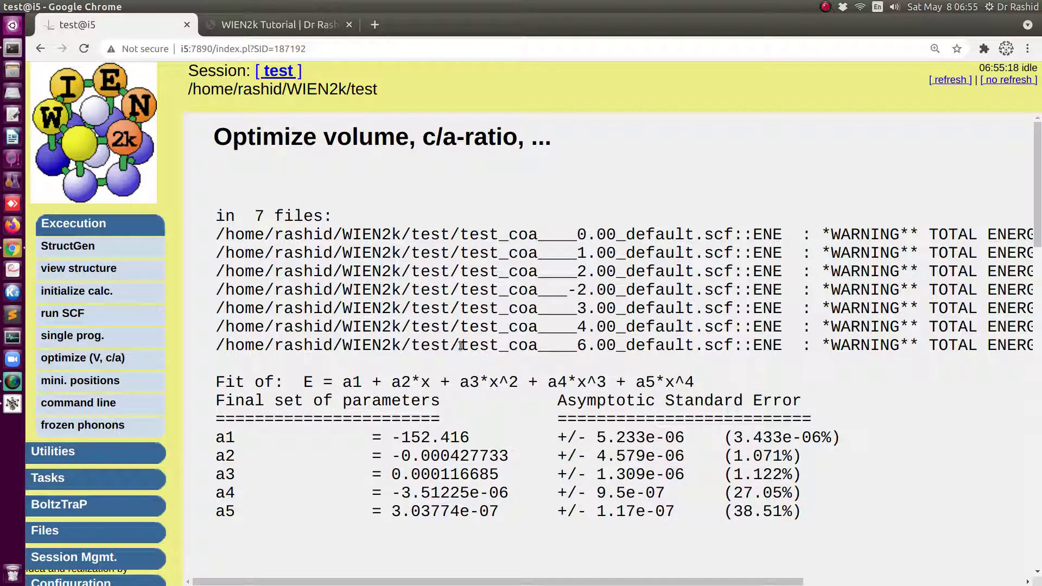
pyautogui.moveTo(460, 345); pyautogui.dragTo(685, 345)
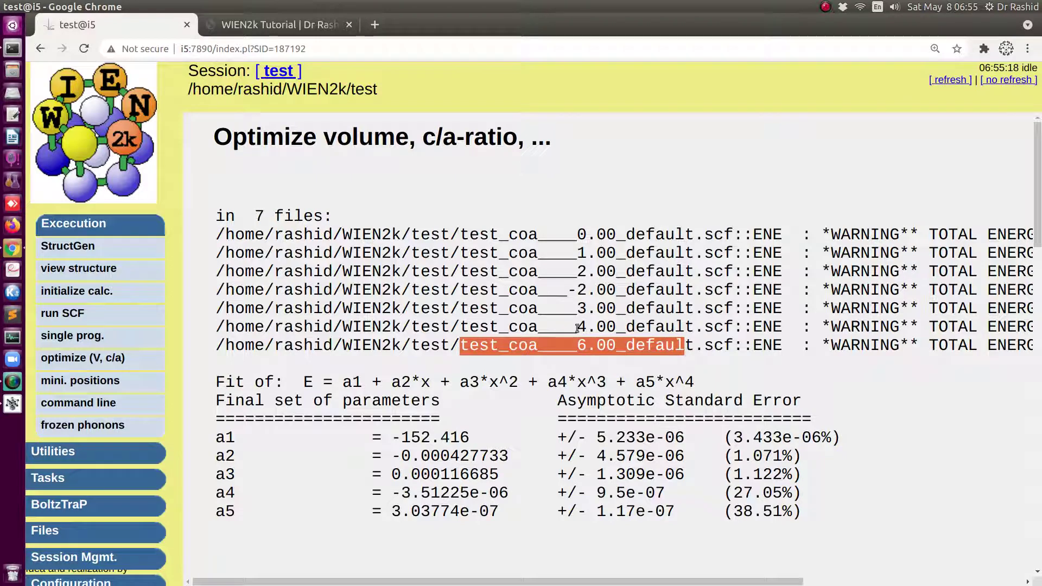
# Step: Plot E vs. c/a once more and check the 7 scf files, starting at 0.00 %
pyautogui.click(110, 358)
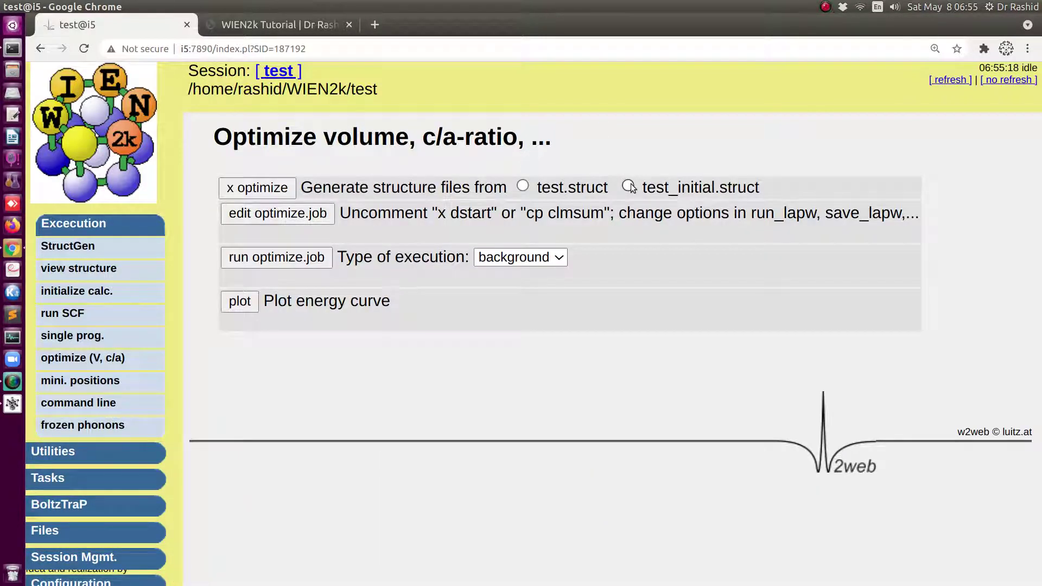
pyautogui.click(242, 305)
pyautogui.click(299, 300)
pyautogui.click(314, 342)
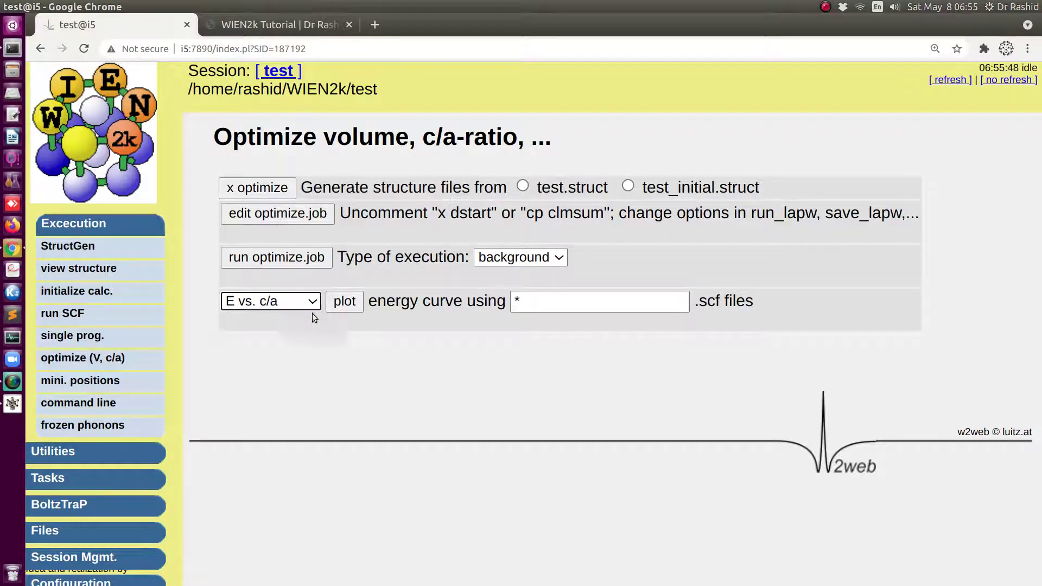
pyautogui.click(347, 302)
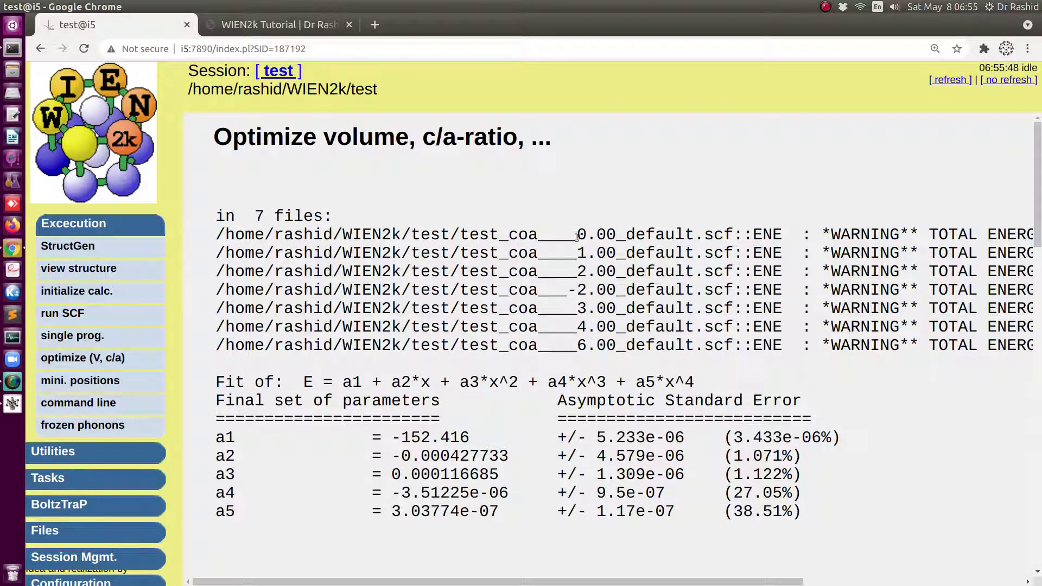
pyautogui.moveTo(578, 236); pyautogui.dragTo(625, 237)
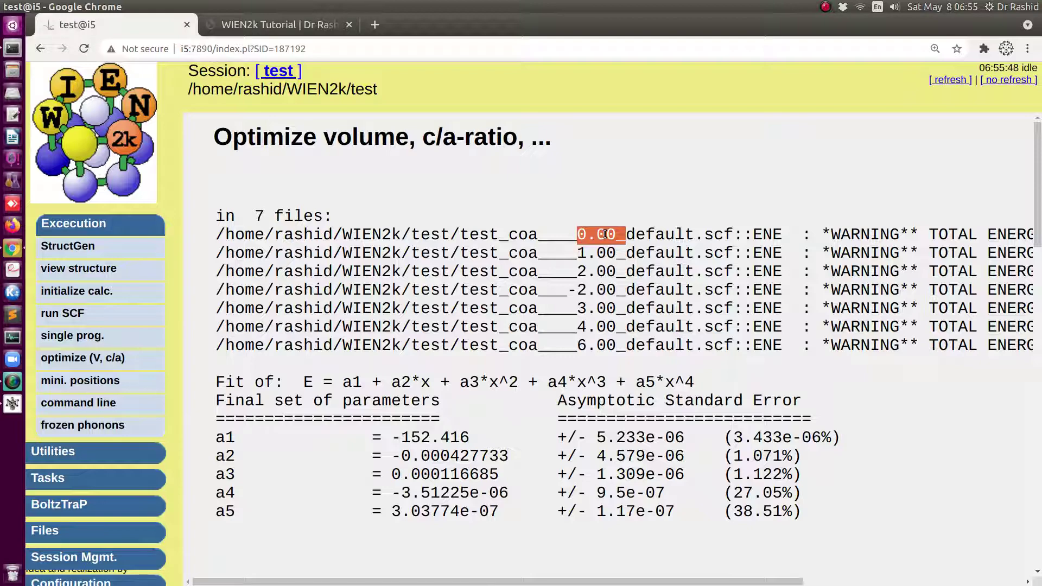
# Step: Note the generated test.coa.png file and open a terminal in the WIEN2k/test folder
pyautogui.scroll(-10, 305, 330)
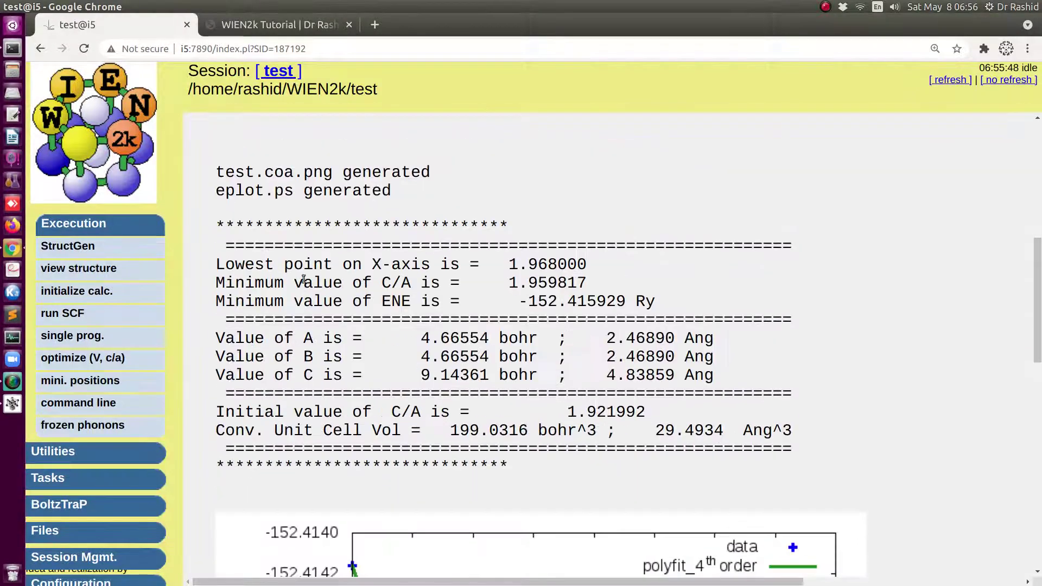
pyautogui.moveTo(217, 175); pyautogui.dragTo(332, 176)
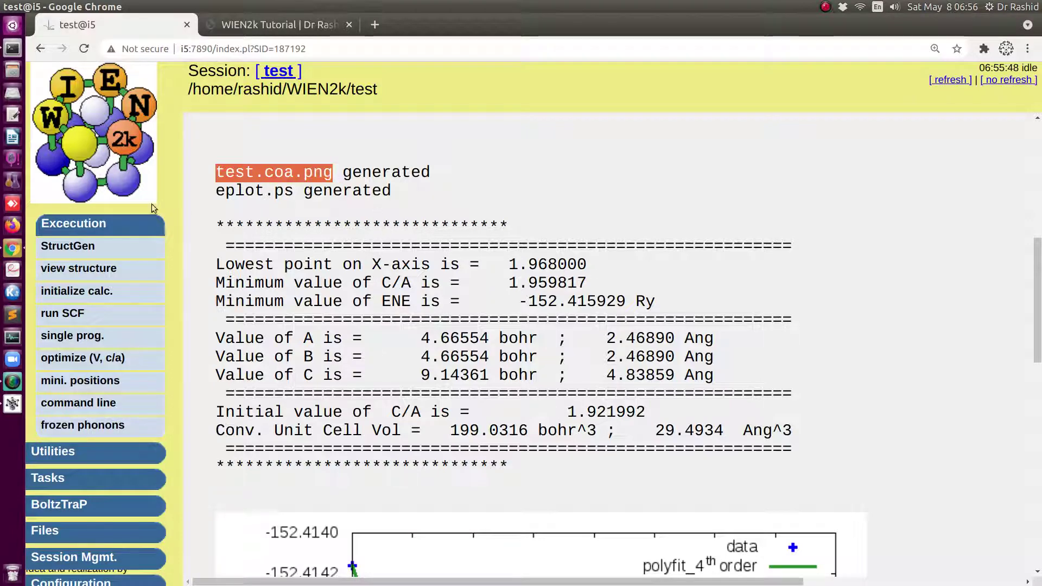
pyautogui.hotkey('ctrl', 'alt', 't')
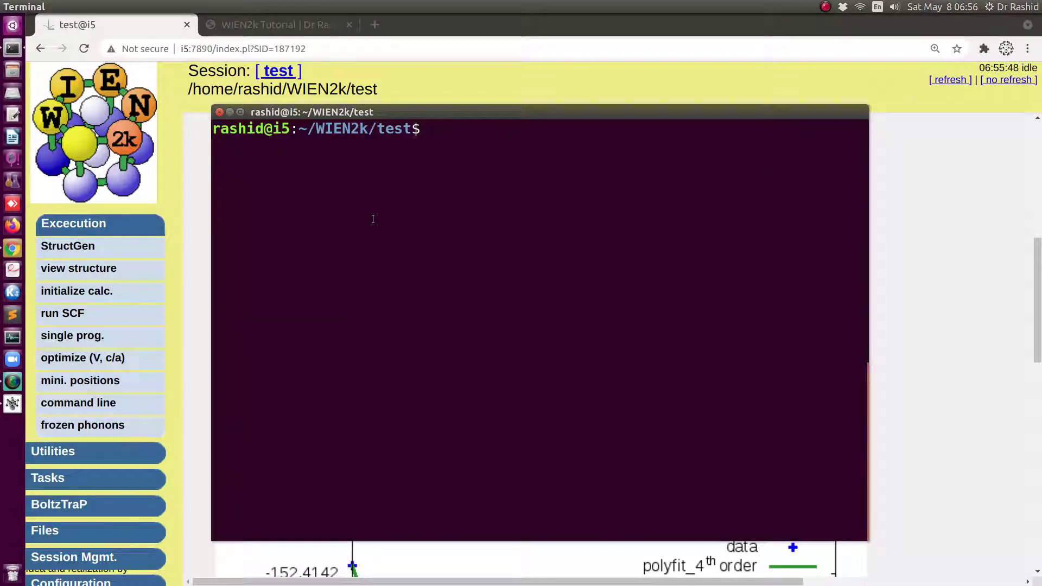
# Step: Open test.coa.png with xdg-open, view the energy parabola enlarged, then close it
pyautogui.write('xdg-open ')
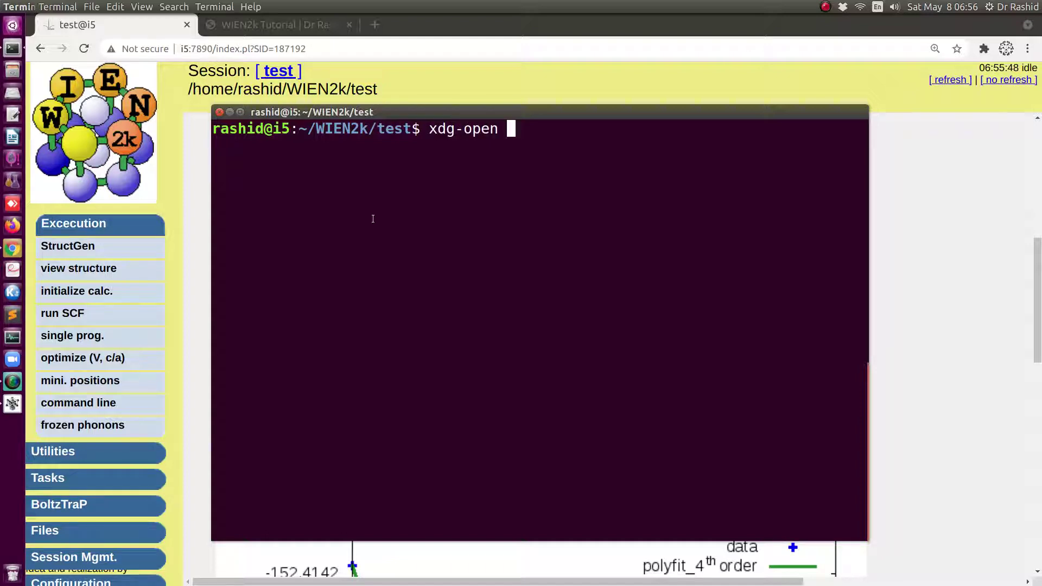
pyautogui.write('test.coa.png')
pyautogui.press('Return')
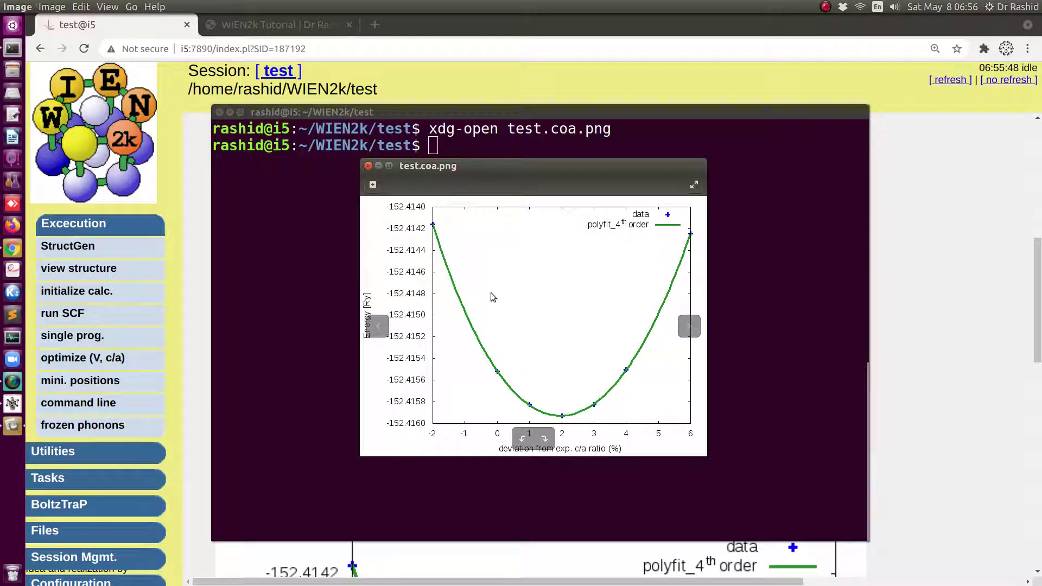
pyautogui.doubleClick(395, 173)
pyautogui.scroll(6, 543, 329)
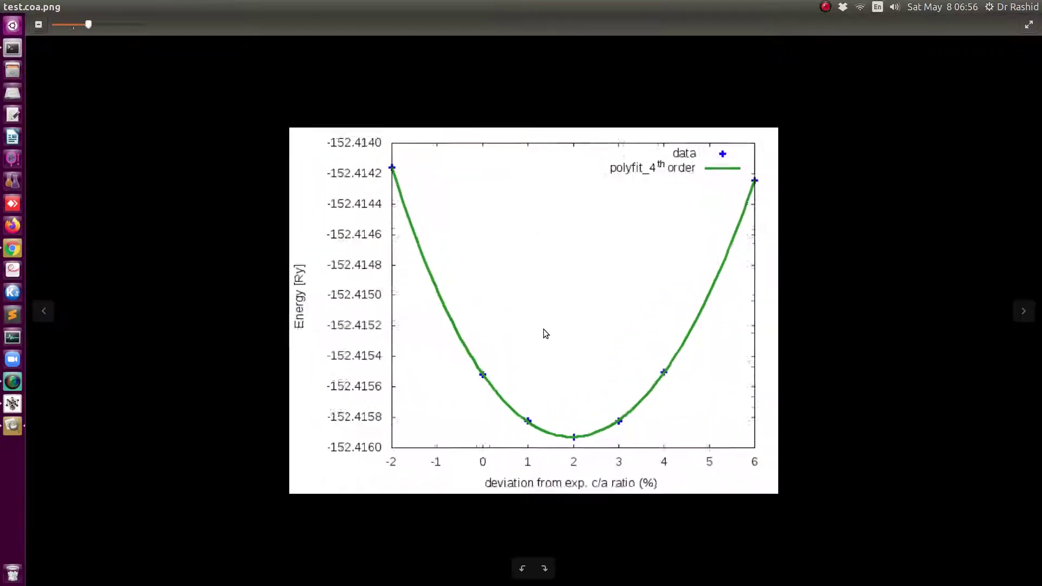
pyautogui.scroll(1, 286, 308)
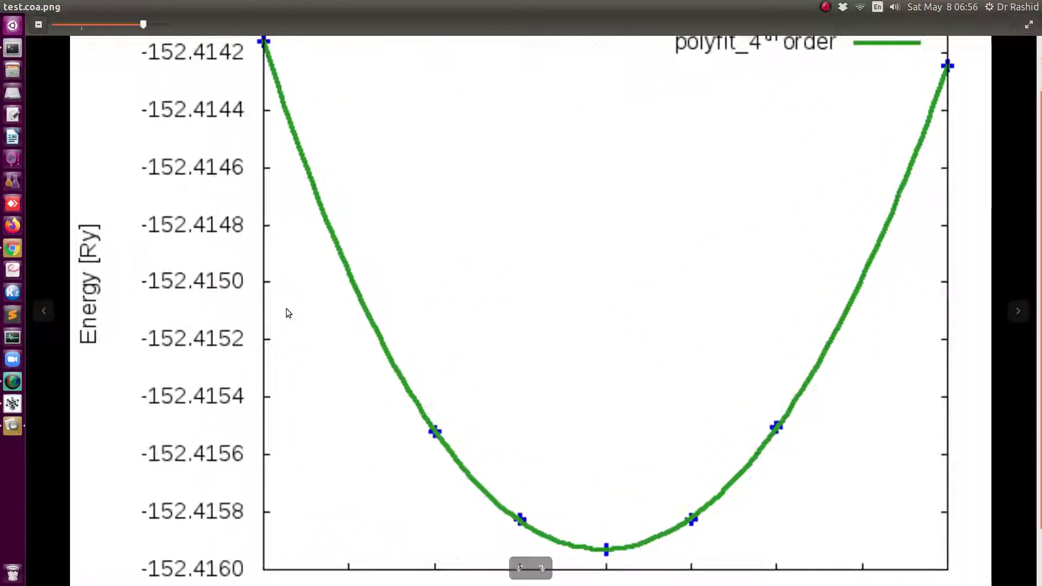
pyautogui.click(8, 7)
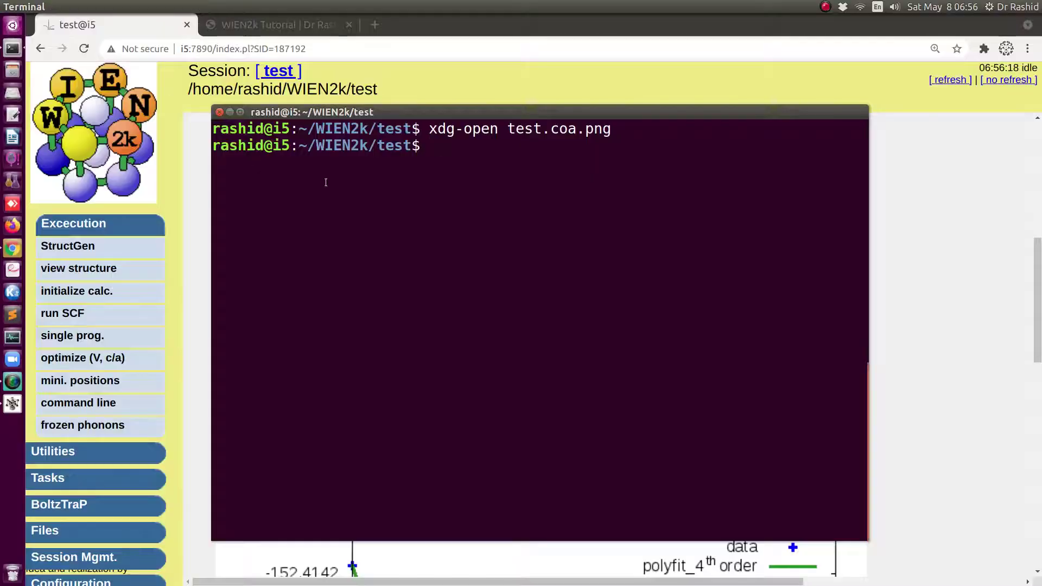
# Step: Back on the w2web results page, select the word eplot
pyautogui.hotkey('alt', 'Tab')
pyautogui.scroll(-6, 312, 445)
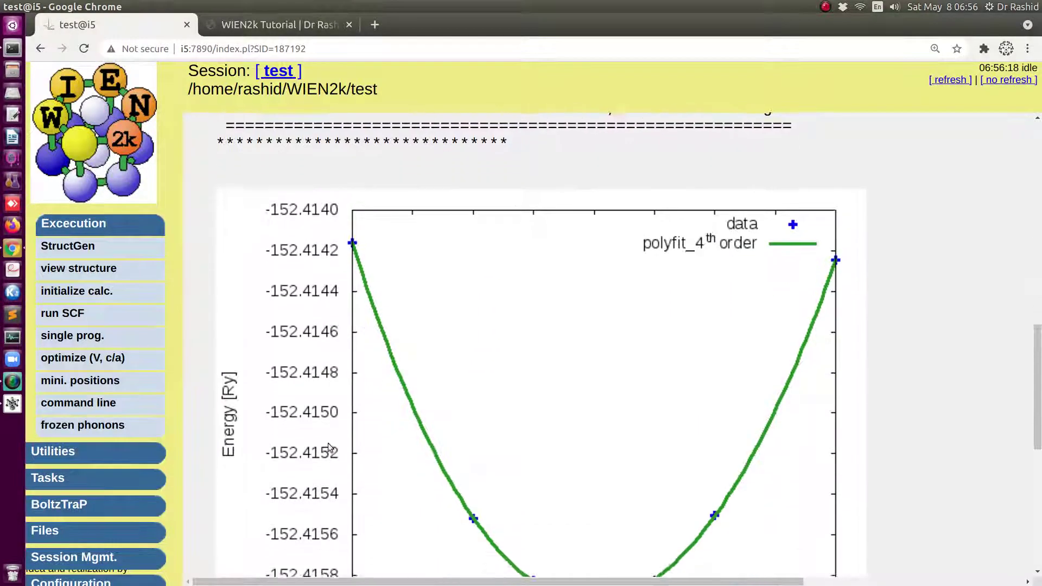
pyautogui.scroll(5, 328, 443)
pyautogui.doubleClick(243, 157)
pyautogui.hotkey('ctrl', 'c')
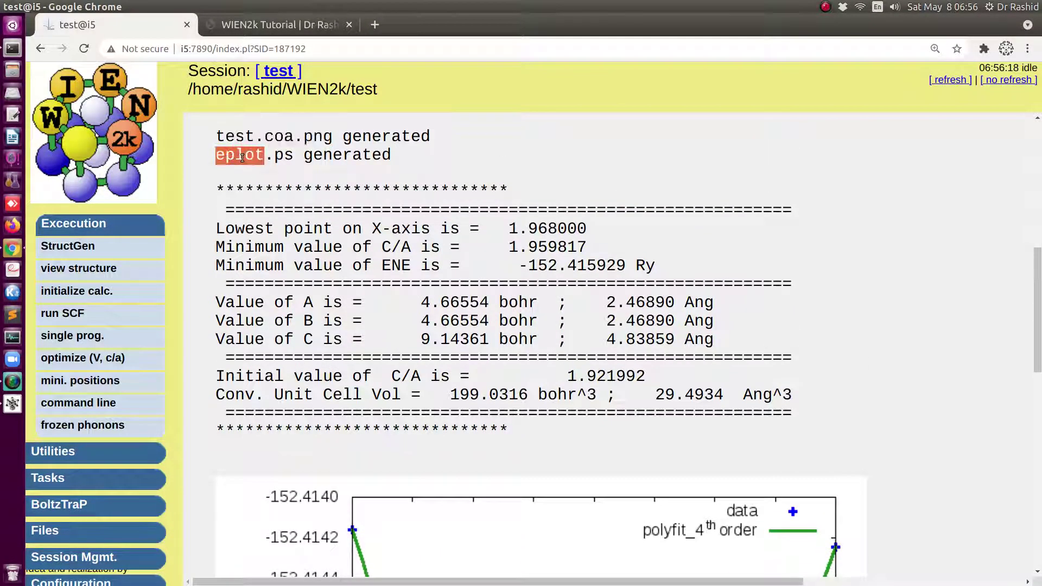
# Step: Open eplot.ps with xdg-open, zoom out to see the whole fit page, then close it
pyautogui.hotkey('alt', 'Tab')
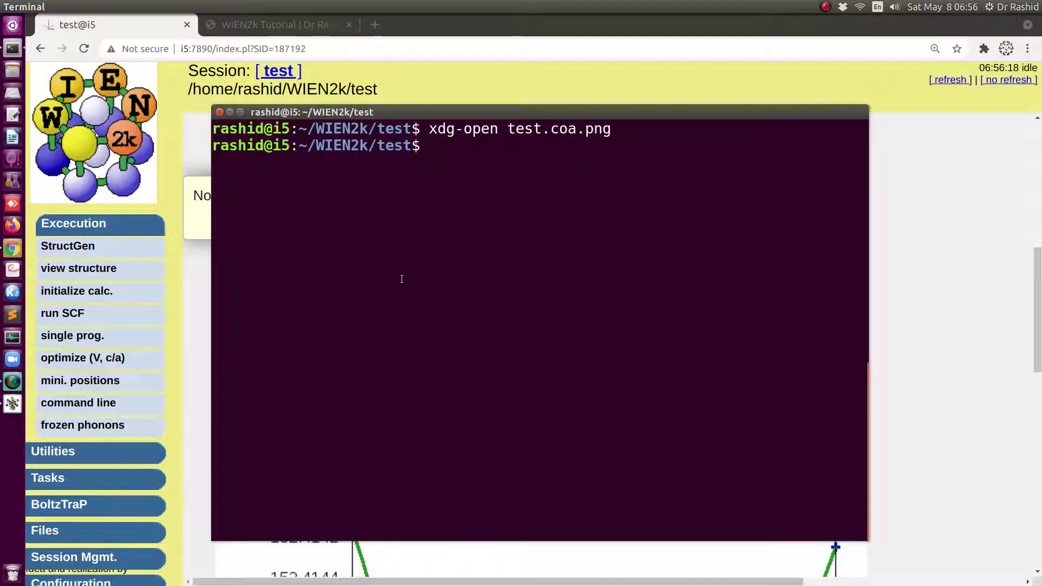
pyautogui.press('Up')
pyautogui.press('BackSpace')
pyautogui.press('BackSpace')
pyautogui.press('BackSpace')
pyautogui.press('BackSpace')
pyautogui.press('BackSpace')
pyautogui.press('BackSpace')
pyautogui.press('BackSpace')
pyautogui.press('BackSpace')
pyautogui.press('BackSpace')
pyautogui.press('BackSpace')
pyautogui.press('BackSpace')
pyautogui.press('BackSpace')
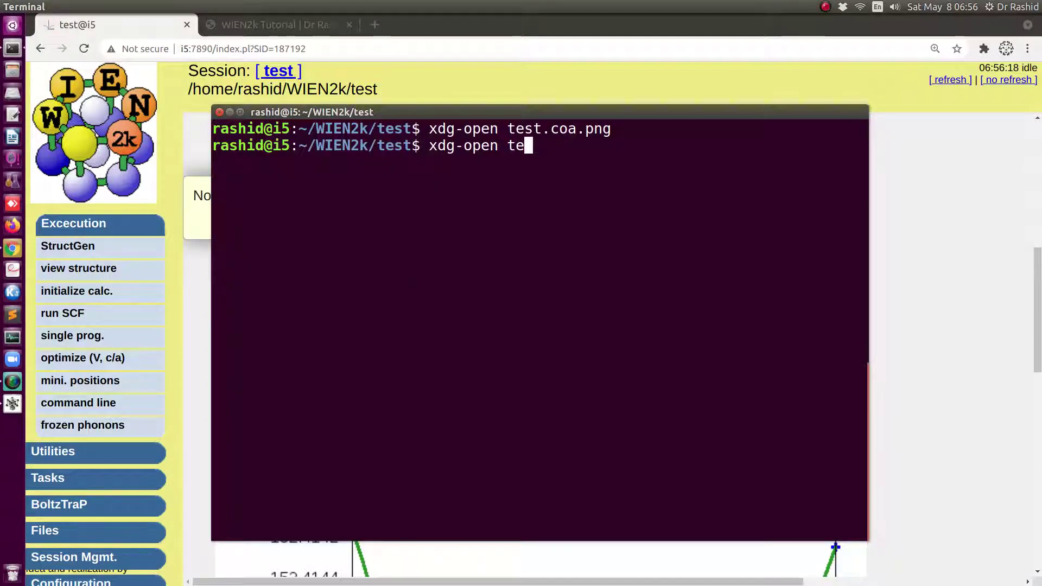
pyautogui.middleClick(401, 279)
pyautogui.write('.')
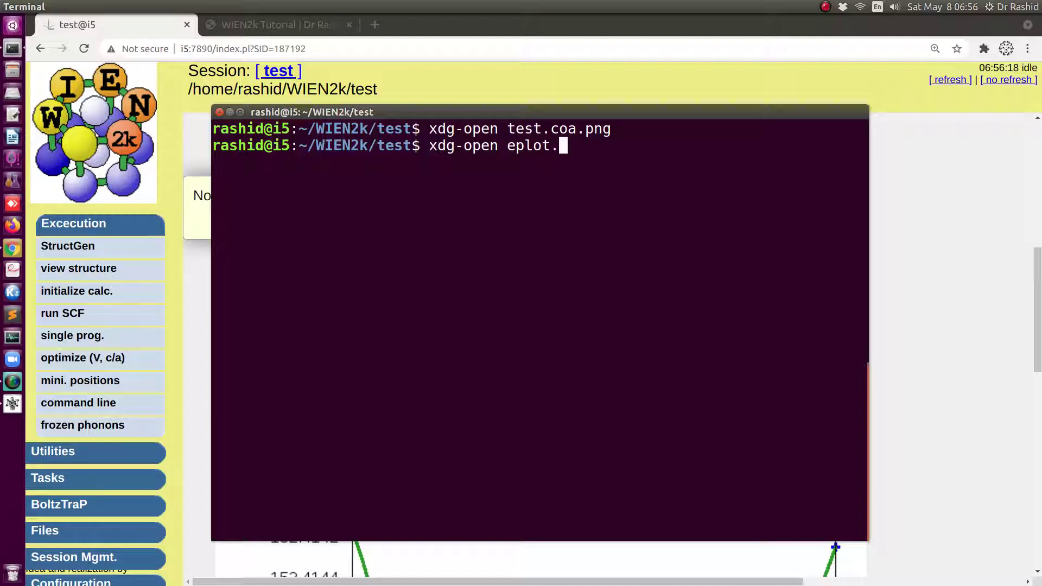
pyautogui.press('Tab')
pyautogui.press('Tab')
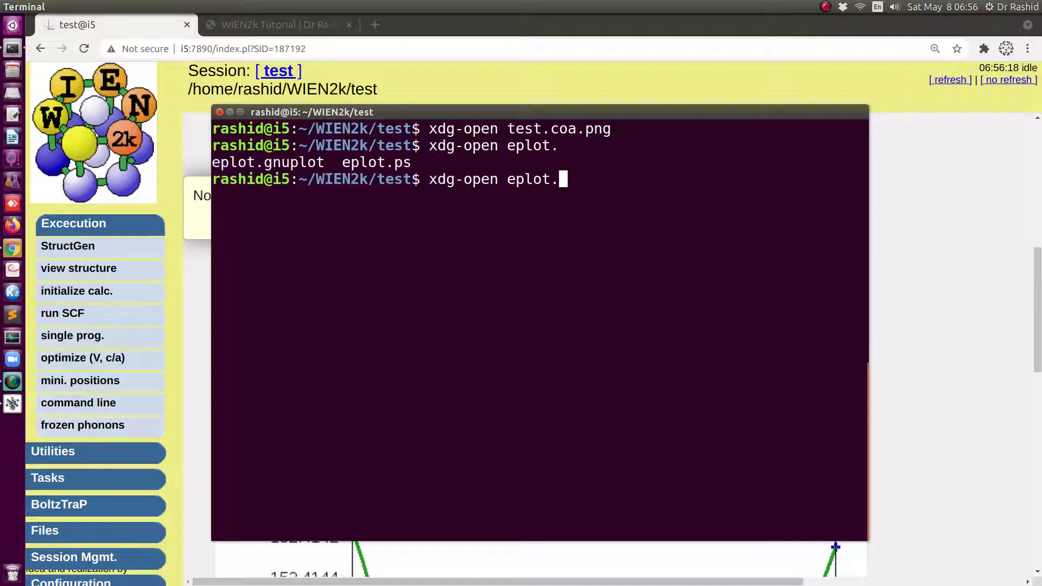
pyautogui.write('p')
pyautogui.press('Tab')
pyautogui.press('Return')
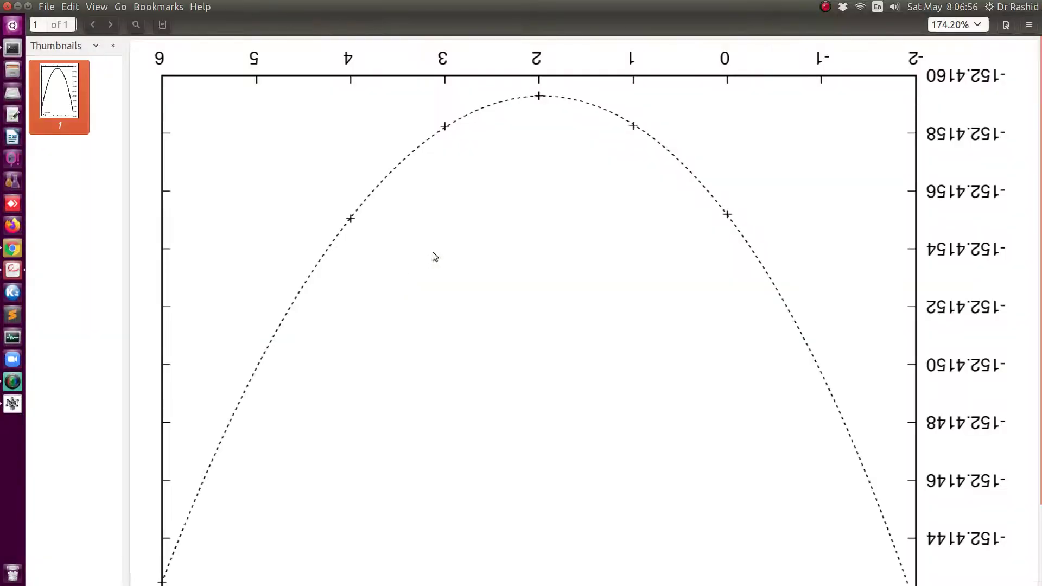
pyautogui.hotkey('ctrl', '-')
pyautogui.hotkey('ctrl', '-')
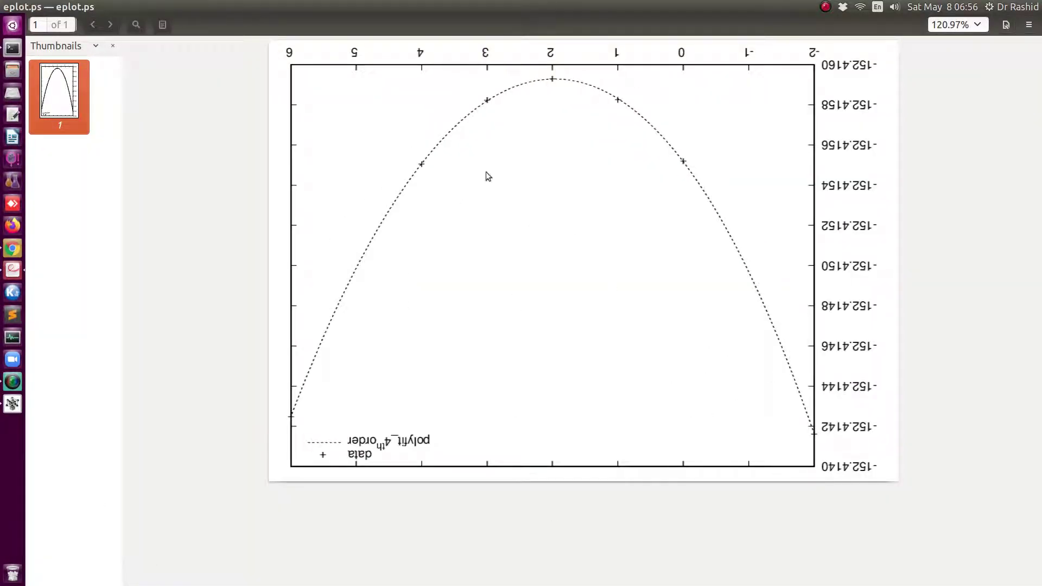
pyautogui.click(6, 7)
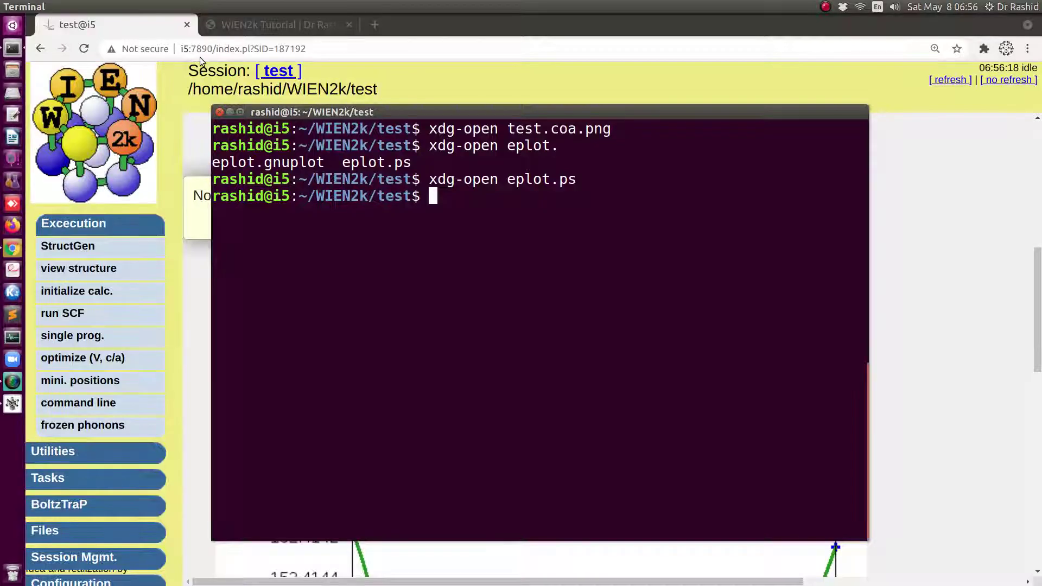
# Step: On the WIEN2k Tutorial page's scripts section, highlight the WS11 c/a results script line
pyautogui.click(273, 24)
pyautogui.scroll(-3, 420, 463)
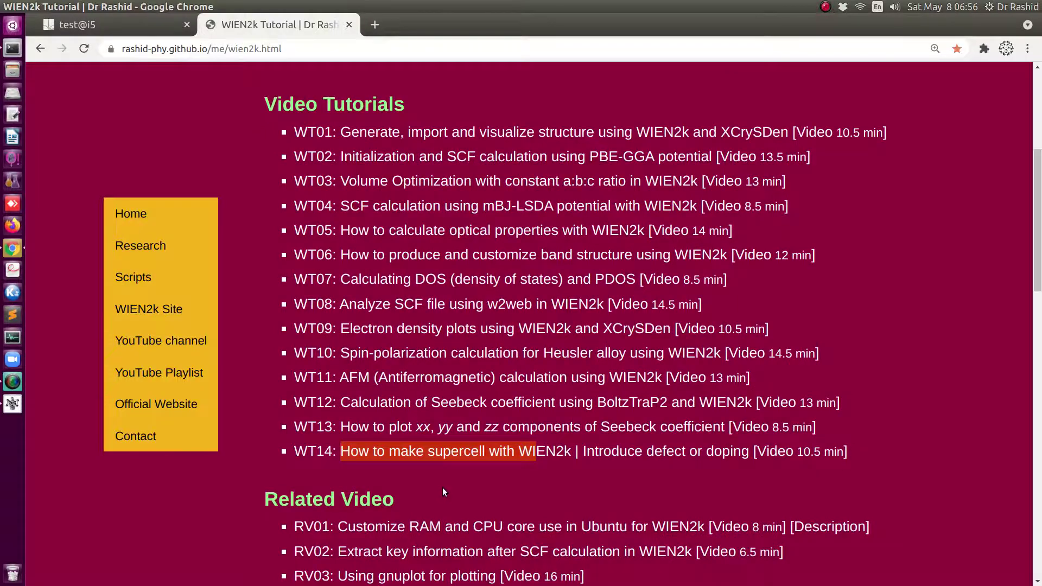
pyautogui.scroll(-5, 442, 488)
pyautogui.scroll(5, 204, 276)
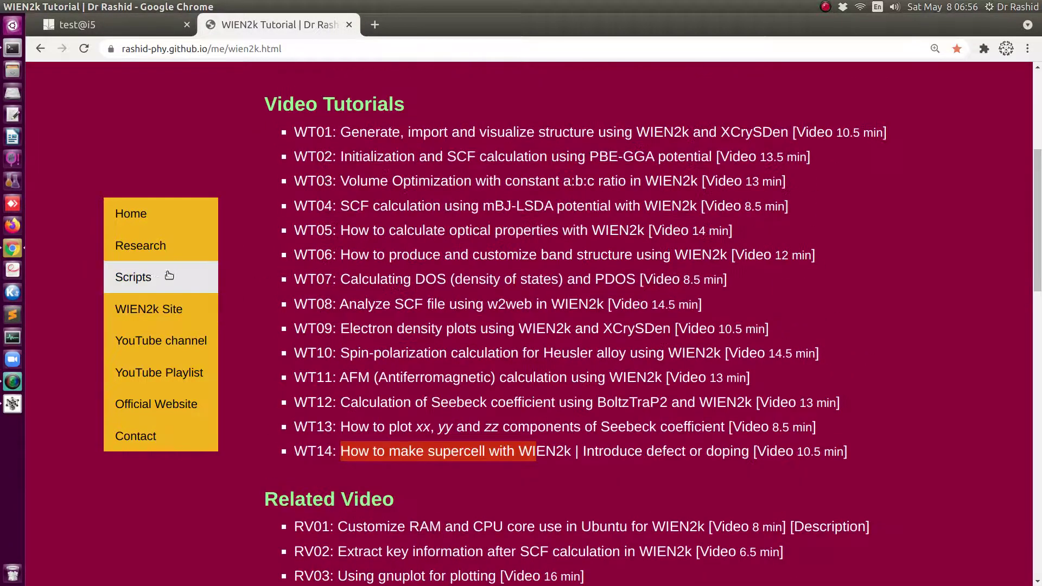
pyautogui.click(136, 283)
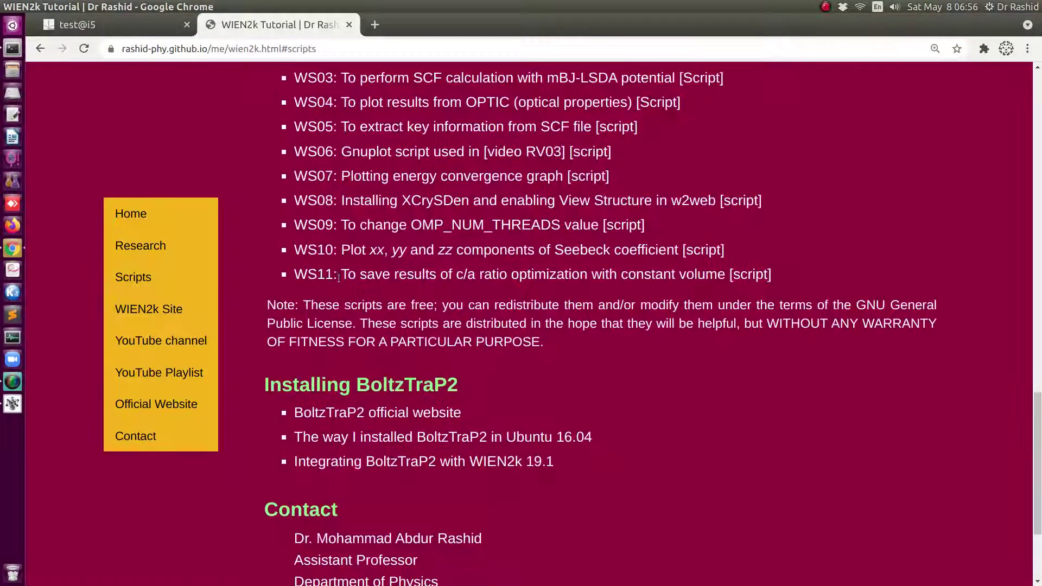
pyautogui.moveTo(348, 272); pyautogui.dragTo(722, 274)
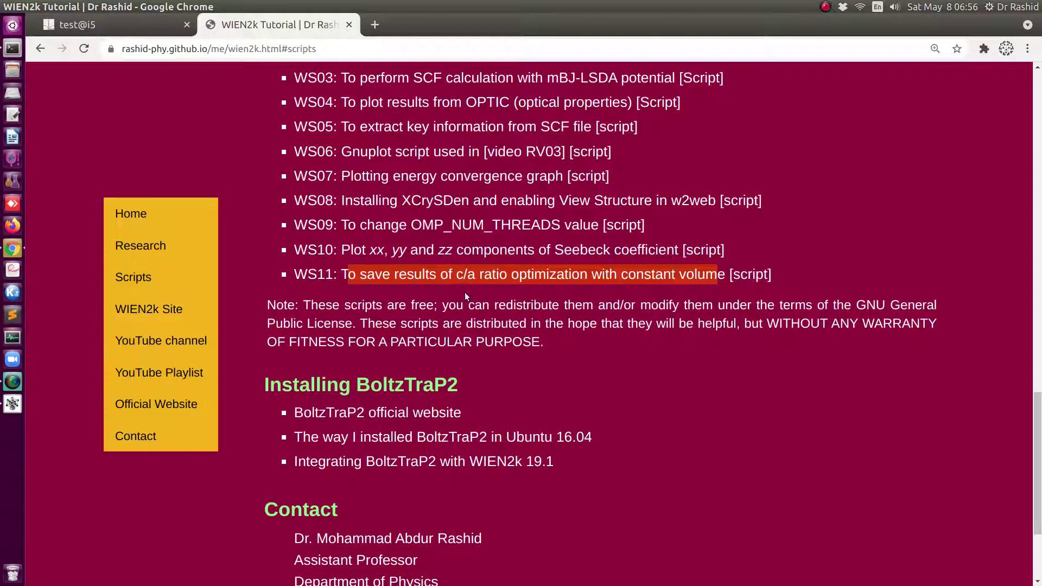
# Step: Highlight the RV04 external scripts video entry, then bring the terminal forward
pyautogui.scroll(4, 389, 330)
pyautogui.scroll(8, 387, 326)
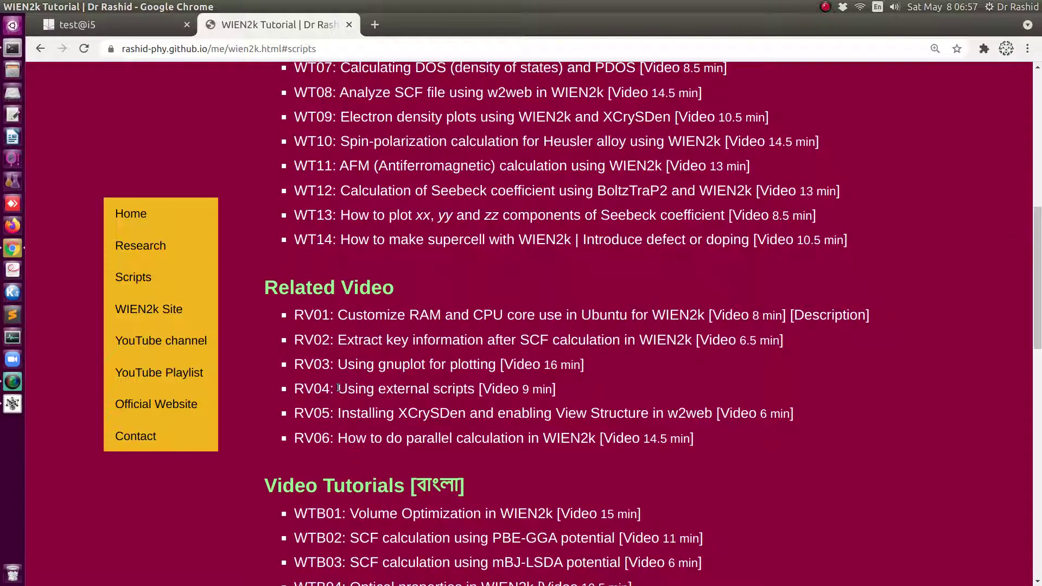
pyautogui.moveTo(338, 389); pyautogui.dragTo(467, 388)
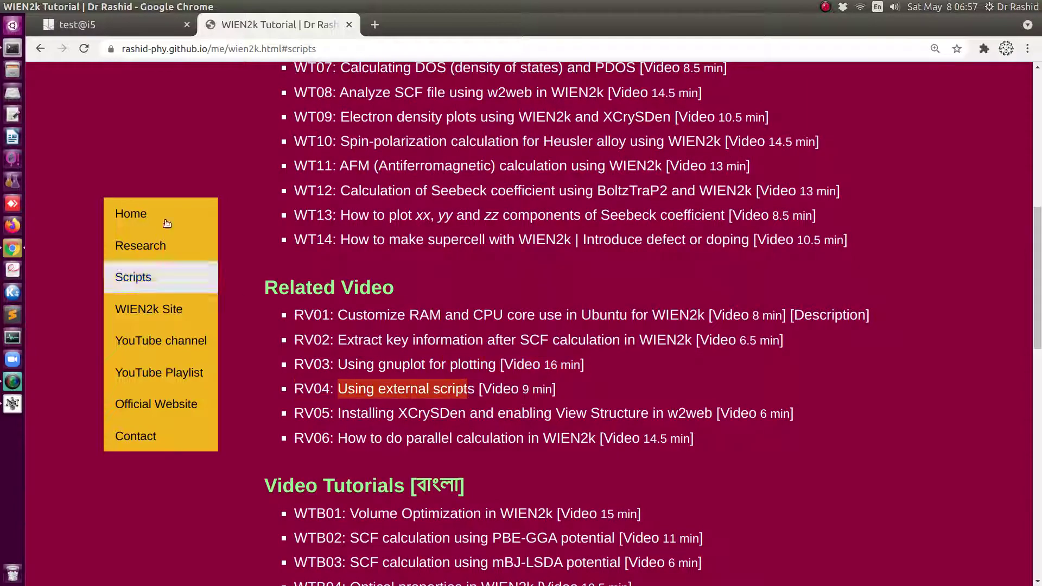
pyautogui.scroll(9, 239, 225)
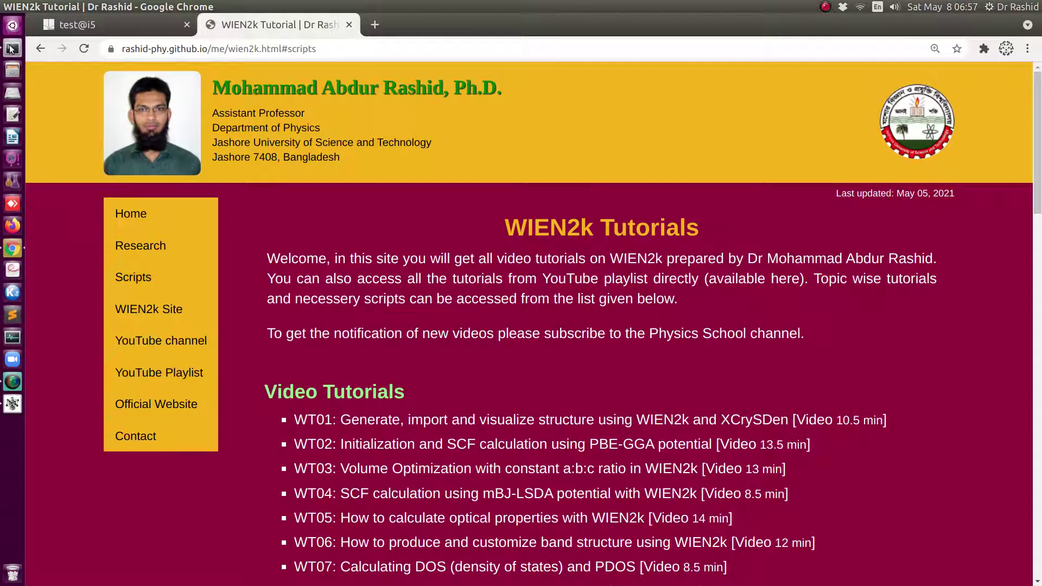
pyautogui.click(12, 48)
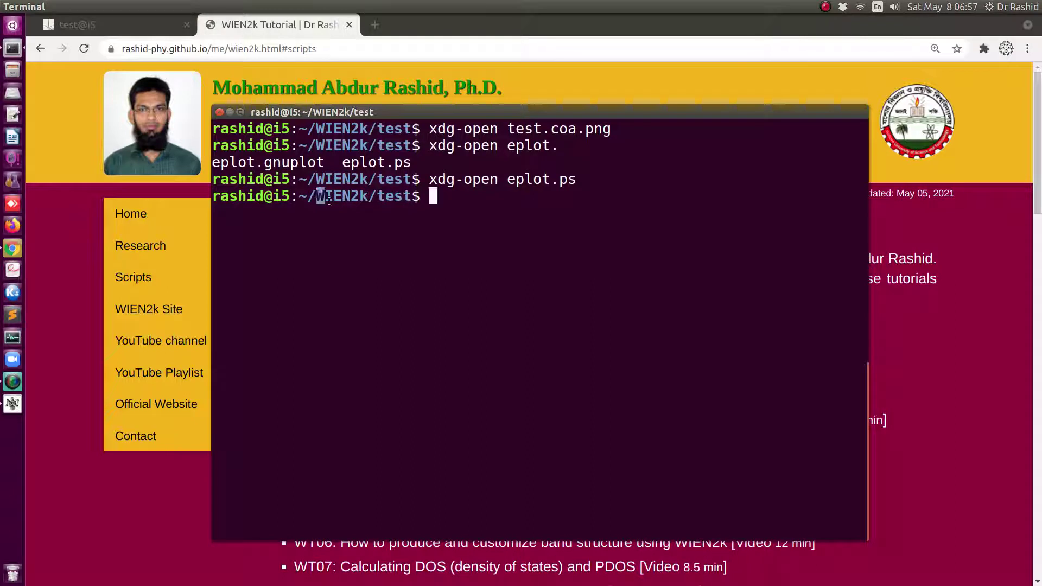
# Step: Run ../save_coa.sh from the test folder, completing the name with Tab
pyautogui.moveTo(328, 201); pyautogui.dragTo(369, 199)
pyautogui.click(403, 267)
pyautogui.write('../sa')
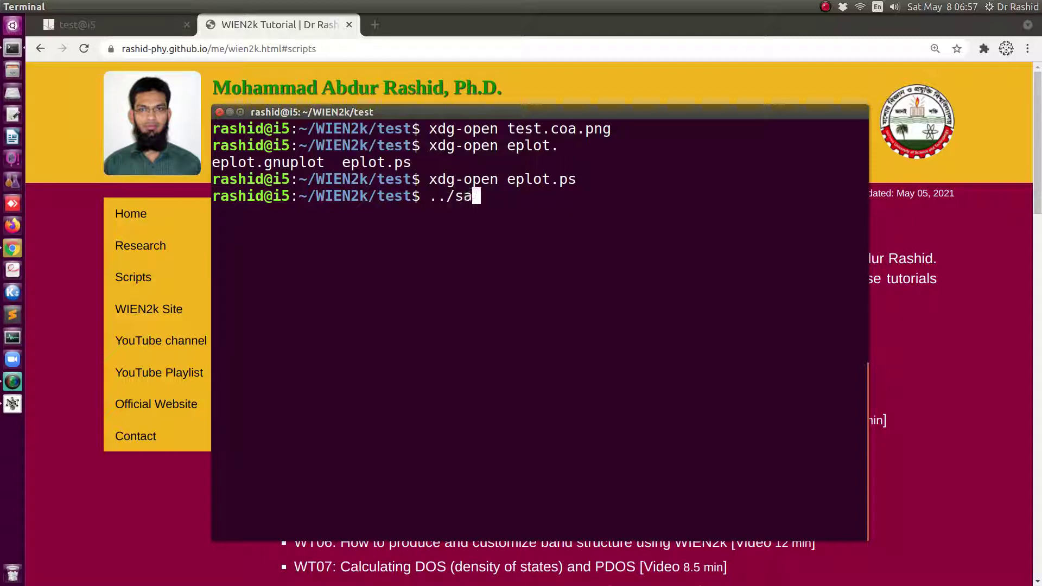
pyautogui.press('Tab')
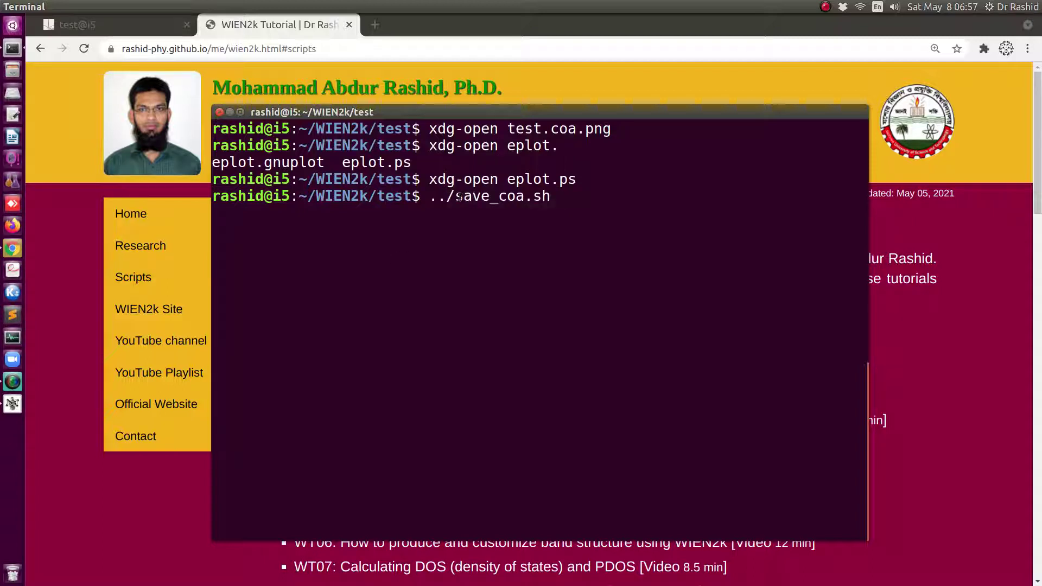
pyautogui.moveTo(455, 195); pyautogui.dragTo(524, 199)
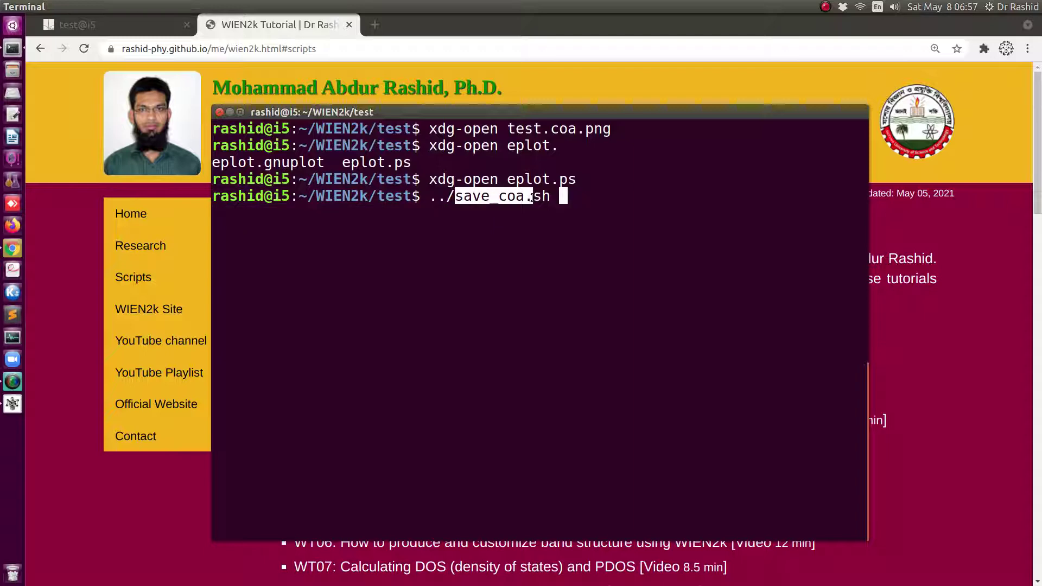
pyautogui.click(532, 205)
pyautogui.press('Return')
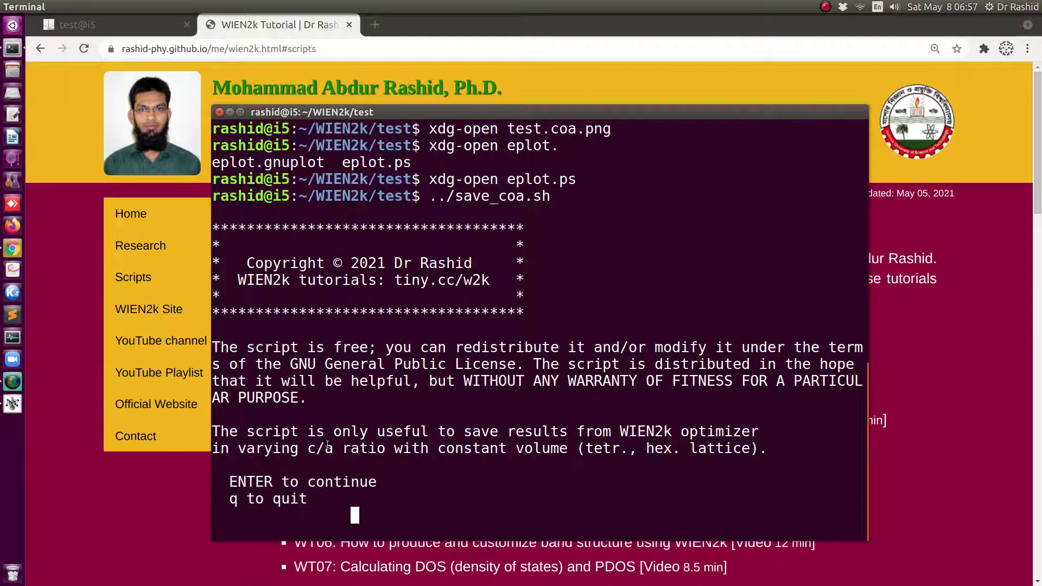
# Step: Continue the script, close its plot window, and highlight the 2.00 % minimum-energy row (-152.41592965 Ry)
pyautogui.press('Return')
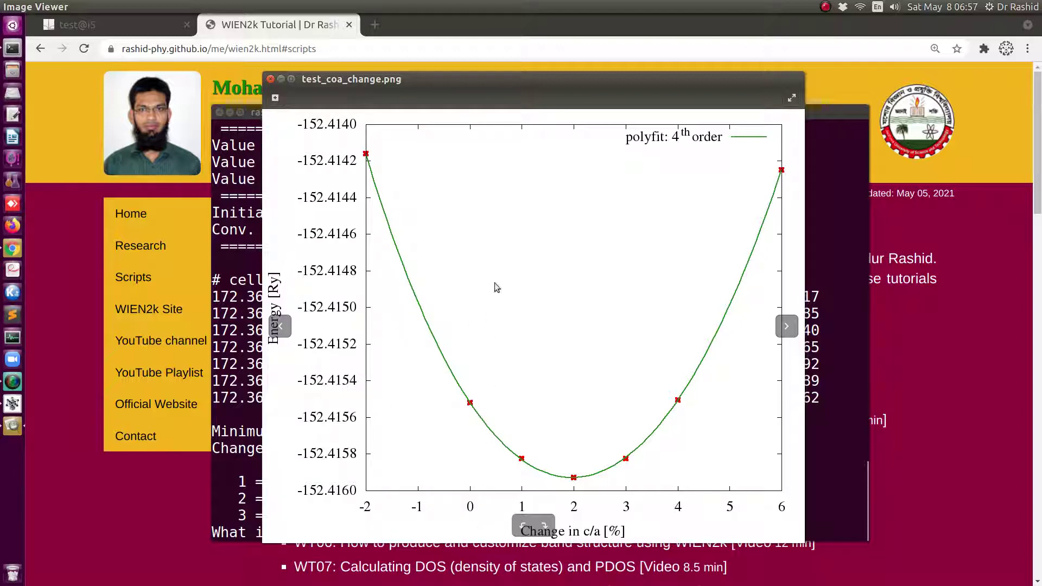
pyautogui.click(270, 79)
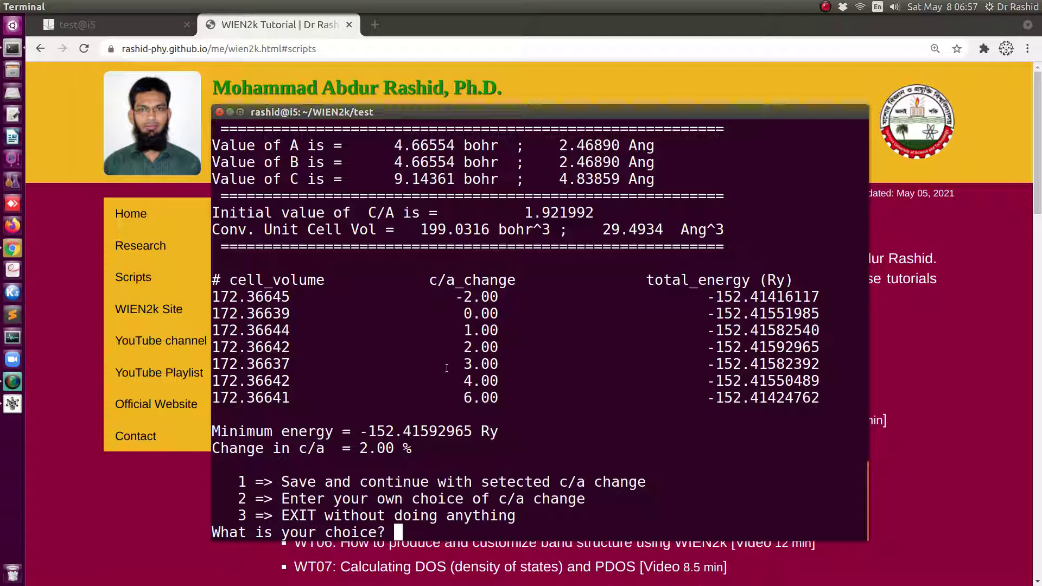
pyautogui.moveTo(465, 346); pyautogui.dragTo(821, 348)
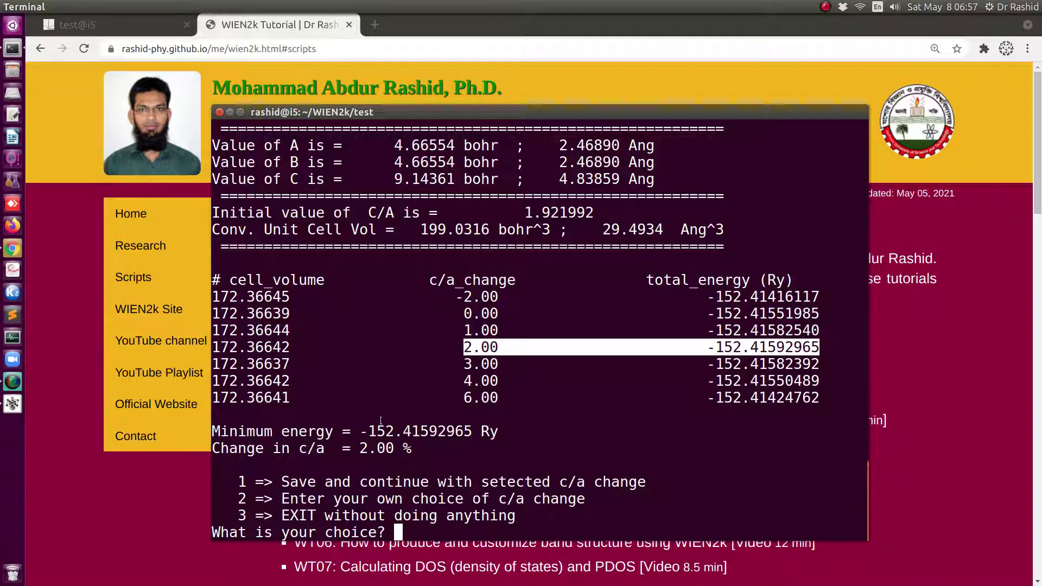
pyautogui.click(427, 380)
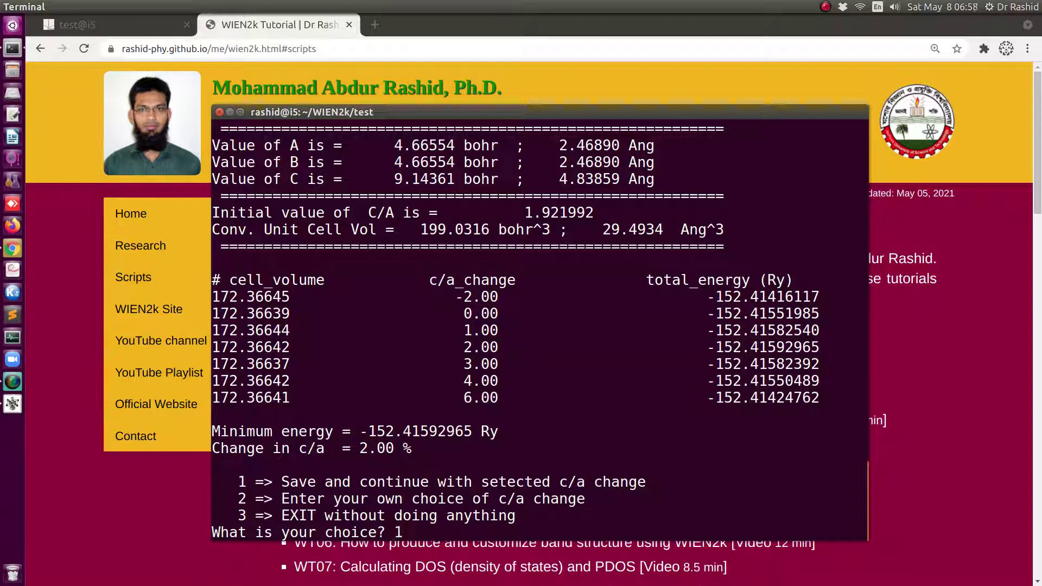
# Step: Save the results with choice 1 and copy the test_coa_change.eps file name
pyautogui.write('1')
pyautogui.press('Return')
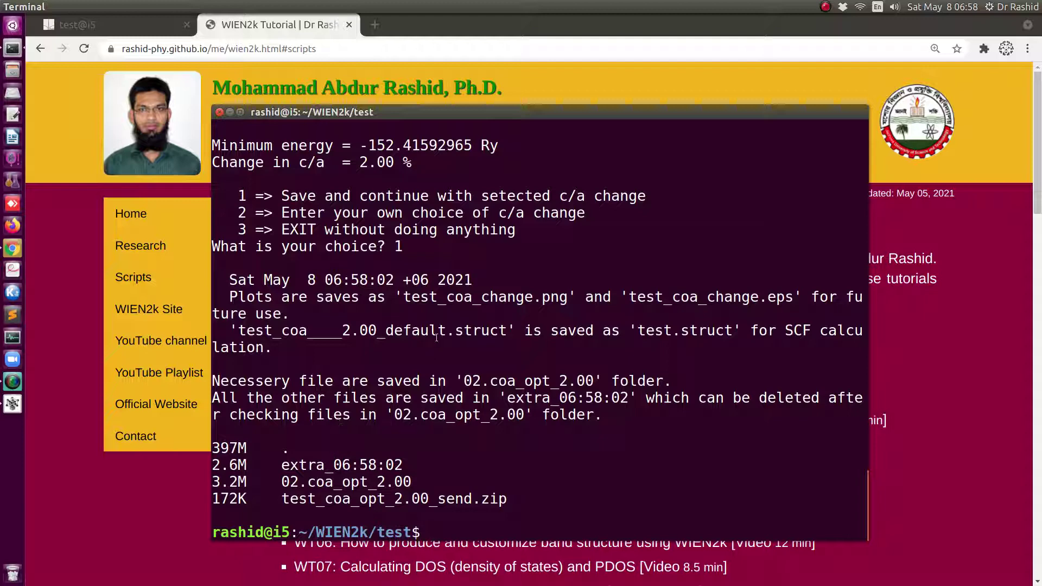
pyautogui.moveTo(408, 299); pyautogui.dragTo(793, 297)
pyautogui.rightClick(793, 298)
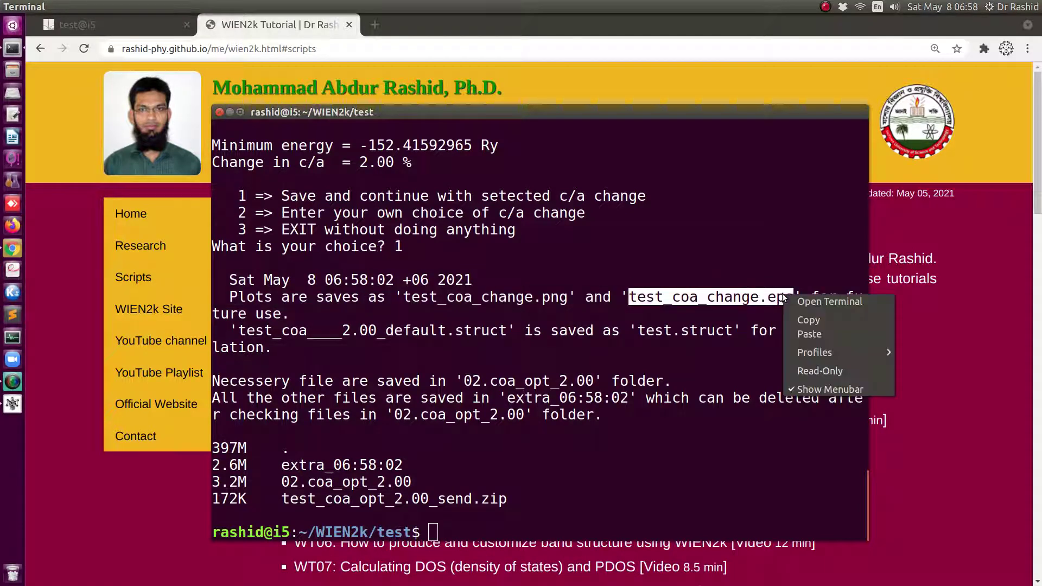
pyautogui.click(809, 316)
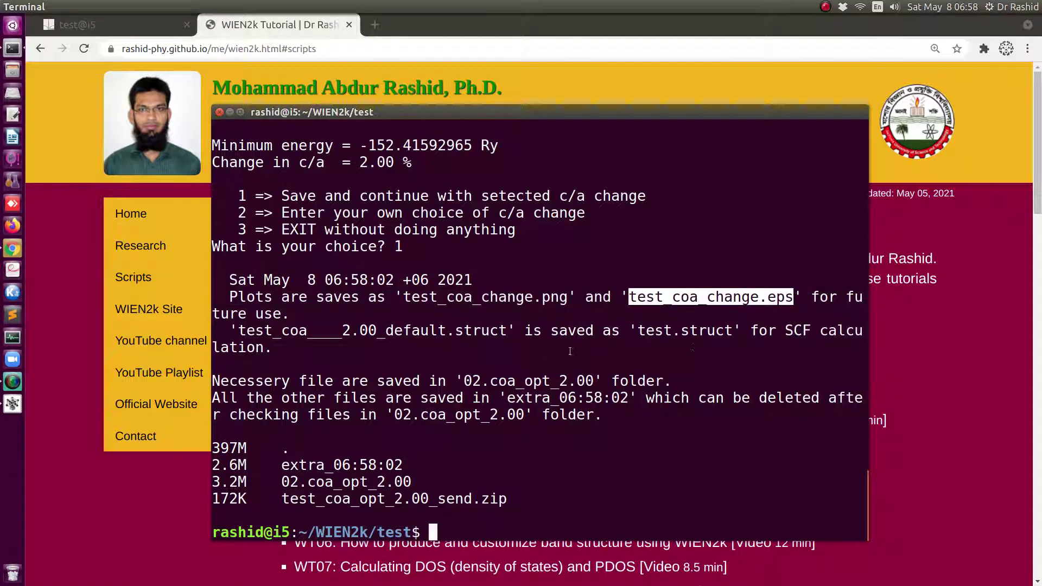
# Step: Edit the previous command into xdg-open test_coa_change.eps
pyautogui.press('Up')
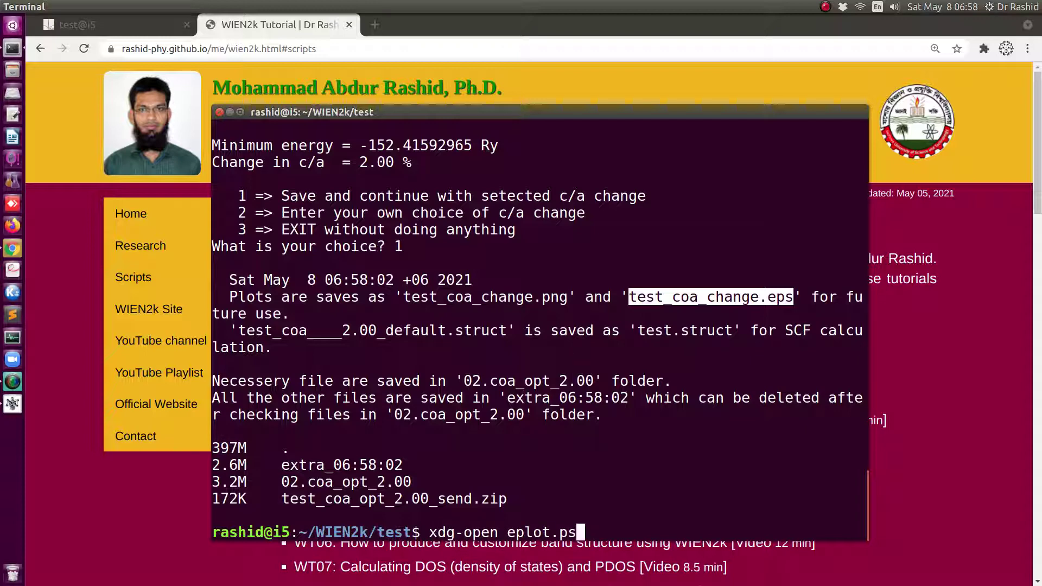
pyautogui.press('BackSpace')
pyautogui.press('BackSpace')
pyautogui.press('BackSpace')
pyautogui.press('BackSpace')
pyautogui.press('BackSpace')
pyautogui.press('BackSpace')
pyautogui.press('BackSpace')
pyautogui.press('BackSpace')
pyautogui.press('BackSpace')
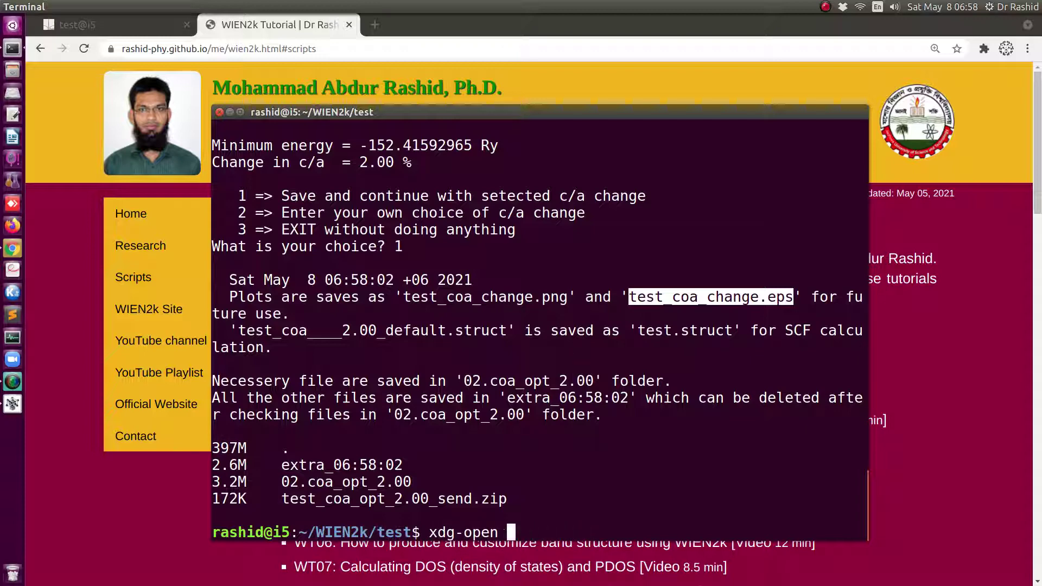
pyautogui.hotkey('ctrl', 'shift', 'v')
# Step: Open test_coa_change.eps, hide thumbnails, zoom into the energy axis, then zoom out to the full plot
pyautogui.press('Return')
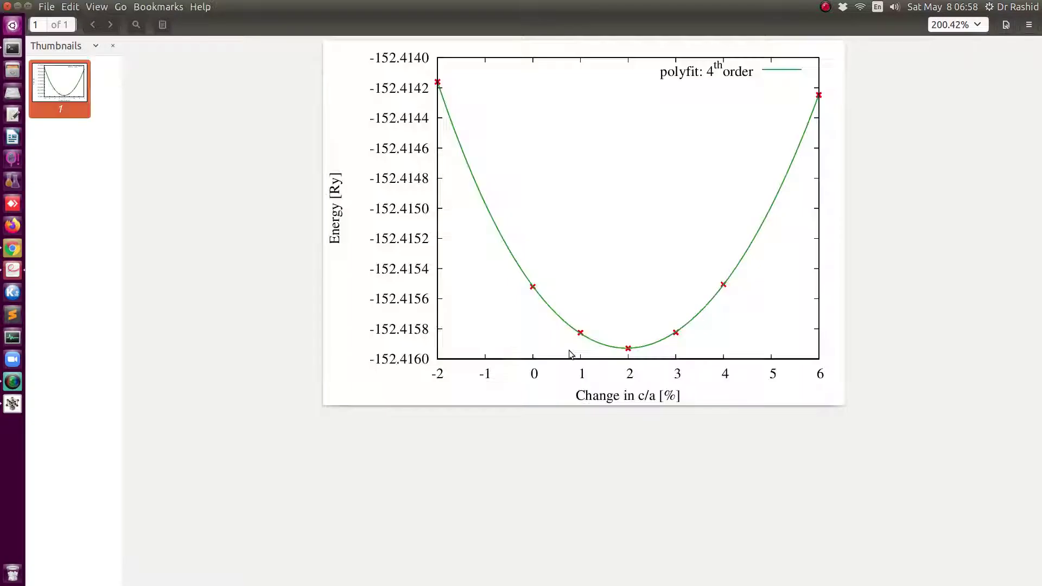
pyautogui.hotkey('ctrl', '+')
pyautogui.hotkey('ctrl', '+')
pyautogui.hotkey('ctrl', '+')
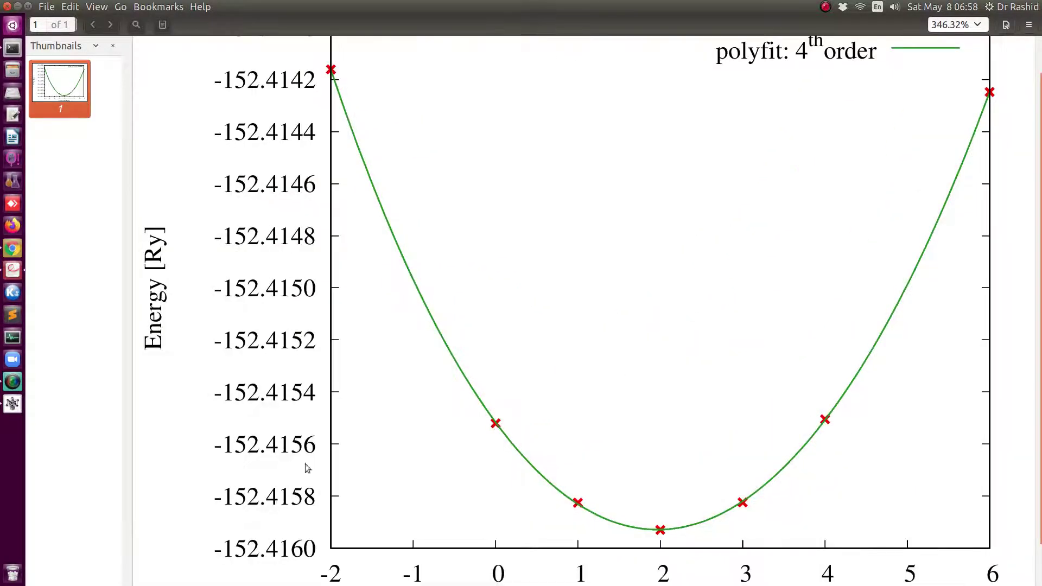
pyautogui.click(113, 46)
pyautogui.scroll(-2, 411, 288)
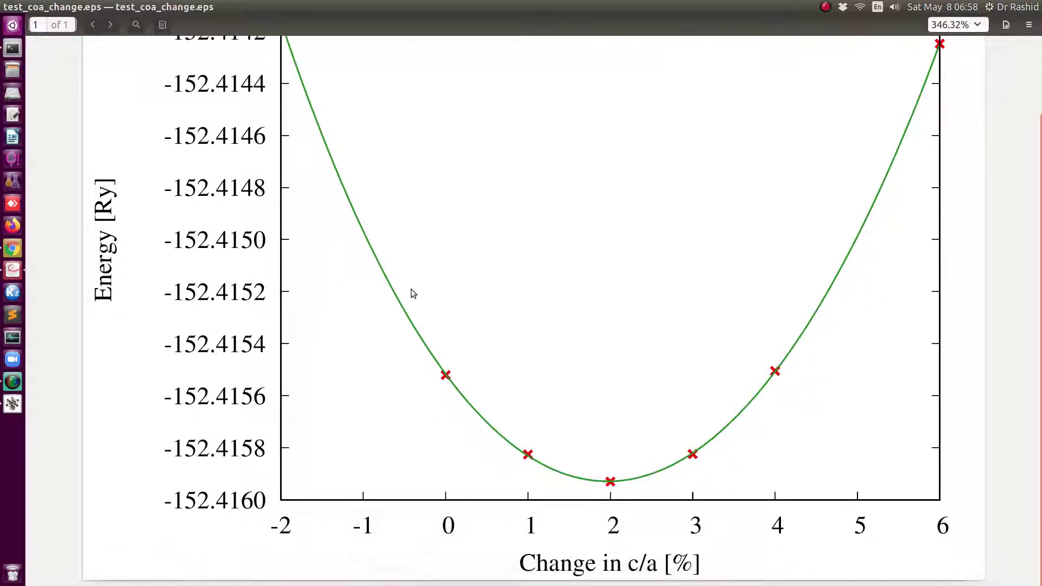
pyautogui.scroll(3, 435, 317)
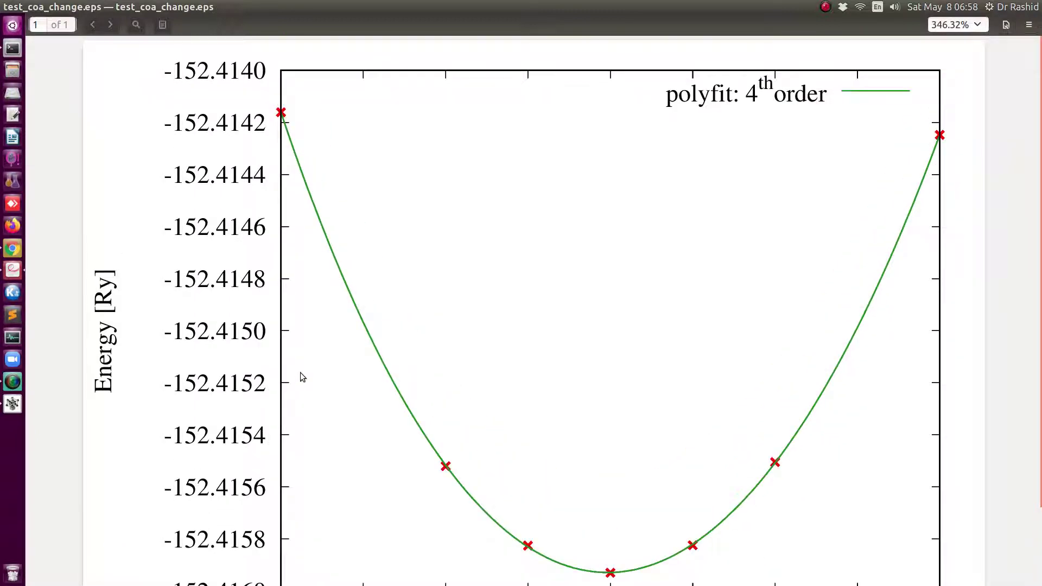
pyautogui.hotkey('ctrl', '+')
pyautogui.hotkey('ctrl', '+')
pyautogui.hotkey('ctrl', '+')
pyautogui.hotkey('ctrl', '+')
pyautogui.hotkey('ctrl', '+')
pyautogui.scroll(2, 200, 415)
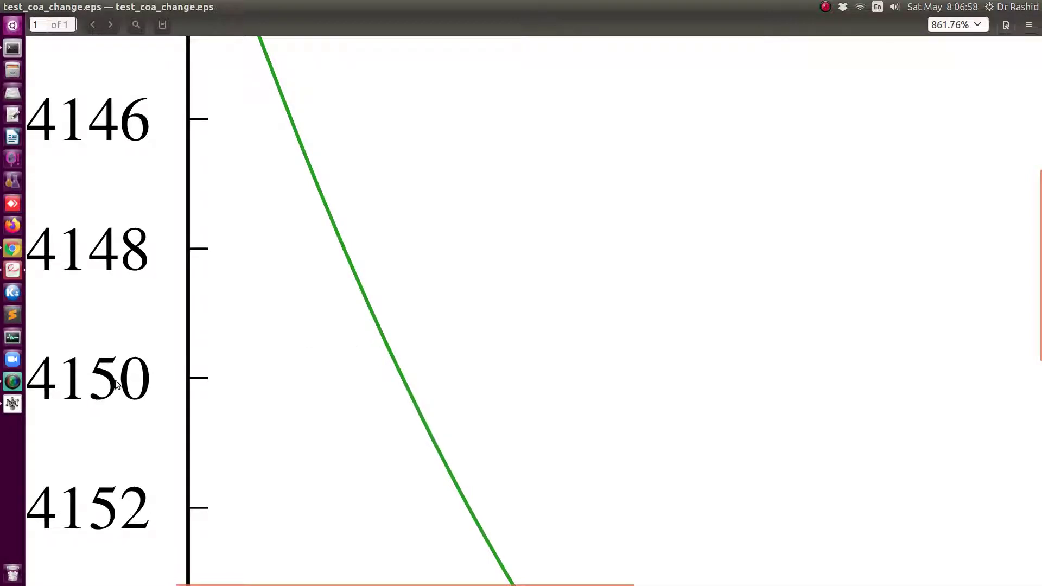
pyautogui.hotkey('ctrl', '-')
pyautogui.hotkey('ctrl', '-')
pyautogui.hotkey('ctrl', '-')
pyautogui.hotkey('ctrl', '-')
pyautogui.hotkey('ctrl', '-')
pyautogui.hotkey('ctrl', '-')
pyautogui.hotkey('ctrl', '-')
pyautogui.hotkey('ctrl', '-')
pyautogui.hotkey('ctrl', '-')
pyautogui.hotkey('ctrl', '-')
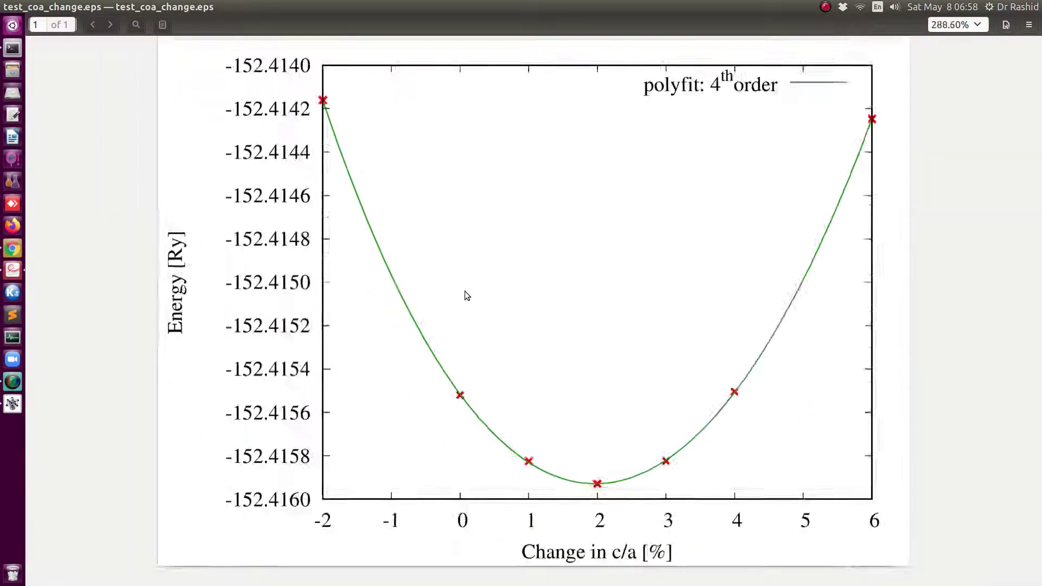
# Step: Close the EPS viewer and list the test folder contents with ls
pyautogui.click(5, 7)
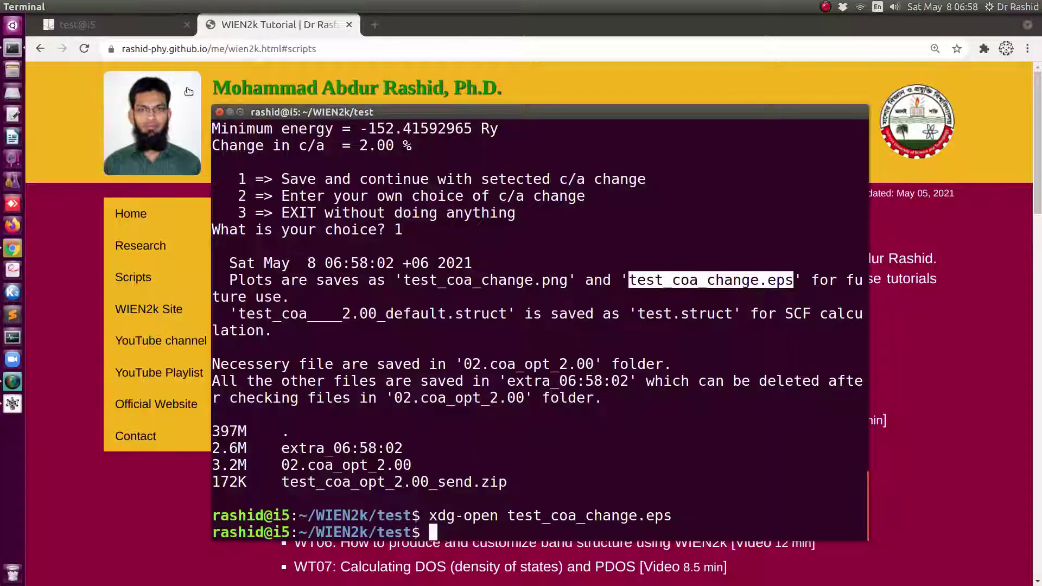
pyautogui.write('ls')
pyautogui.press('Return')
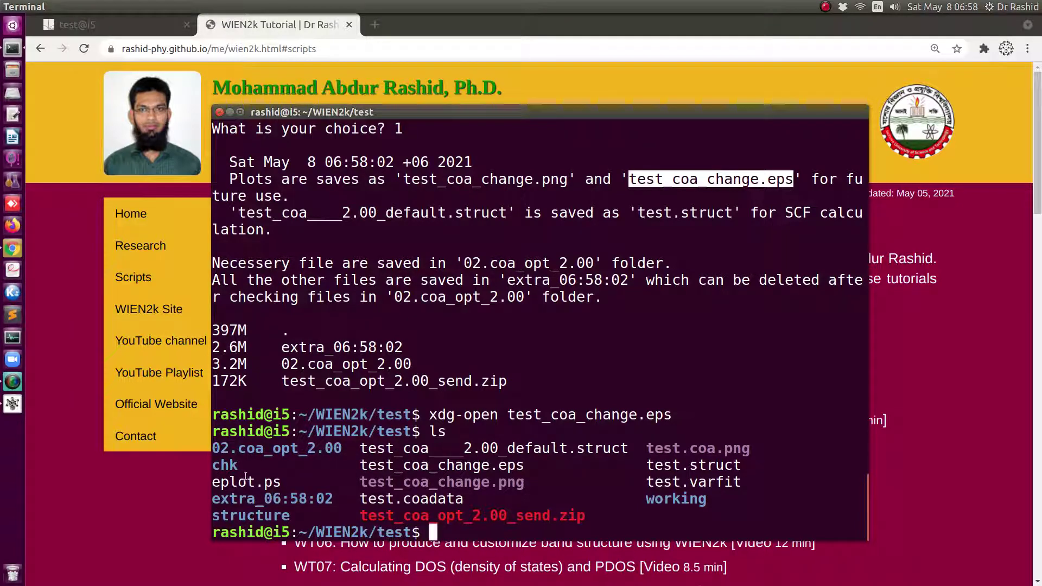
# Step: Highlight 02.coa_opt_2.00, extra_06:58:02 and test_coa_opt_2.00_send.zip, then return to the Tutorials page
pyautogui.moveTo(219, 448); pyautogui.dragTo(339, 450)
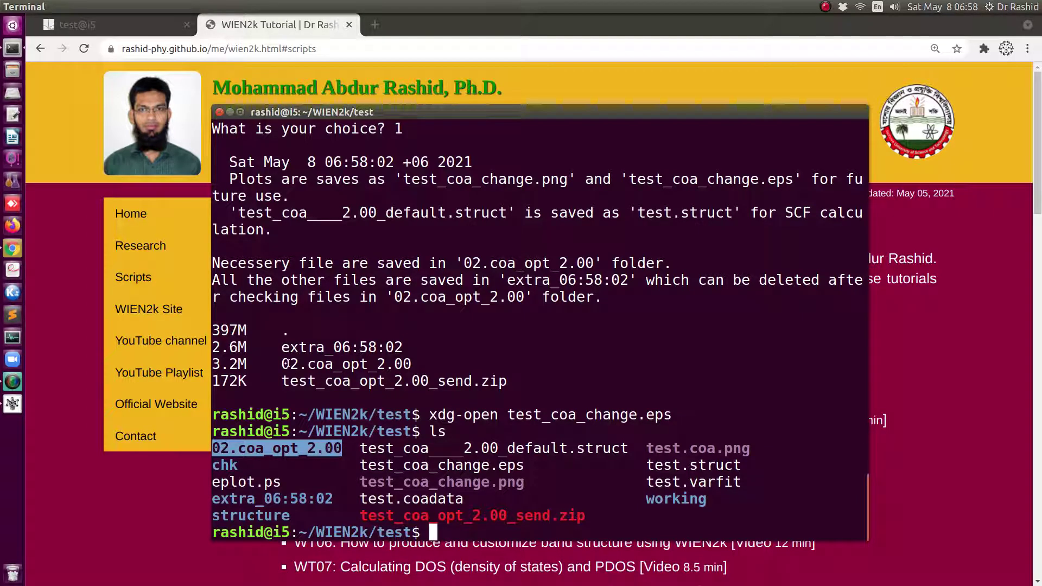
pyautogui.moveTo(282, 365); pyautogui.dragTo(412, 358)
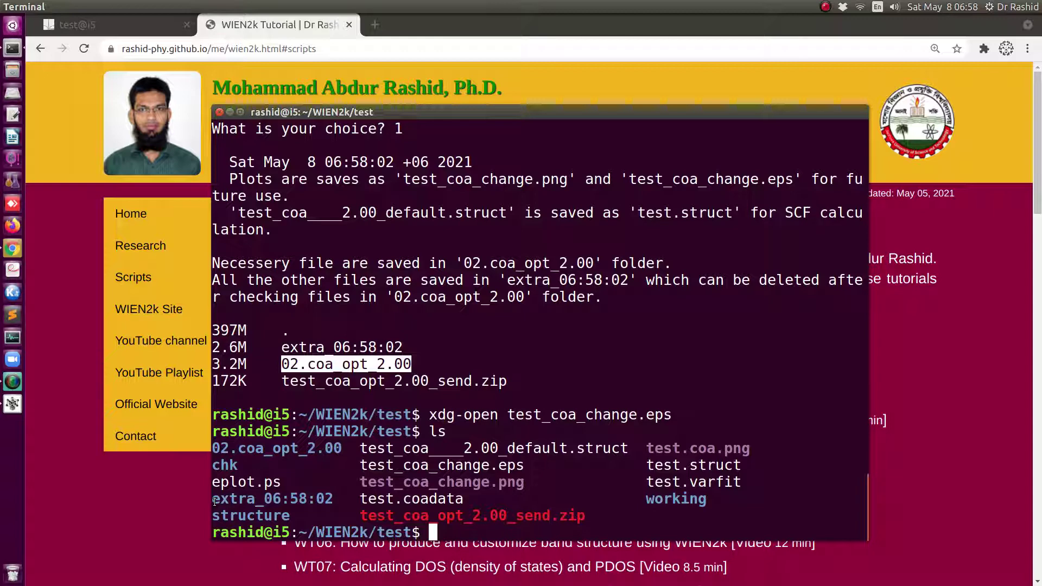
pyautogui.moveTo(214, 500); pyautogui.dragTo(335, 496)
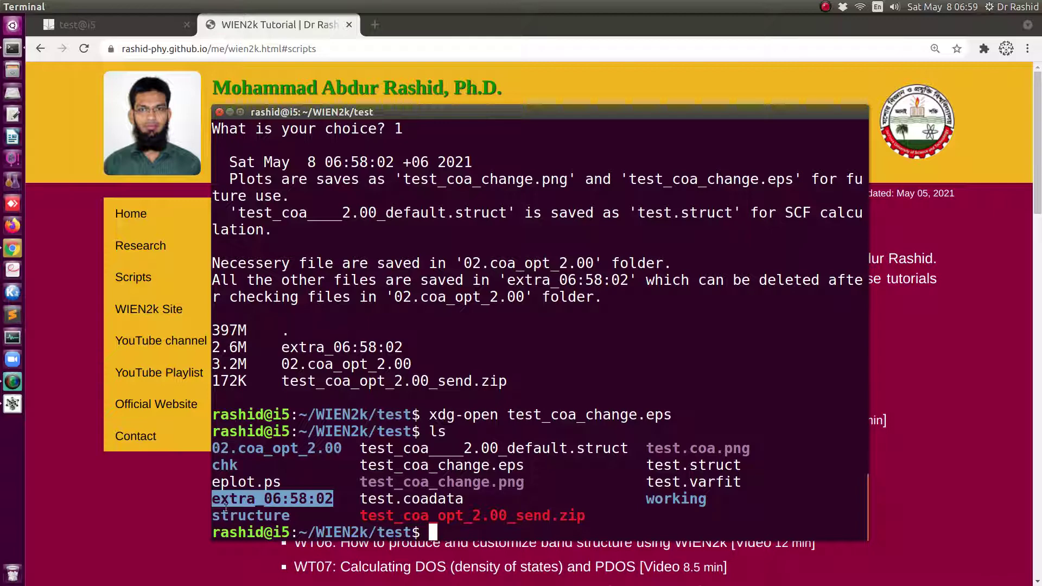
pyautogui.moveTo(282, 347); pyautogui.dragTo(398, 347)
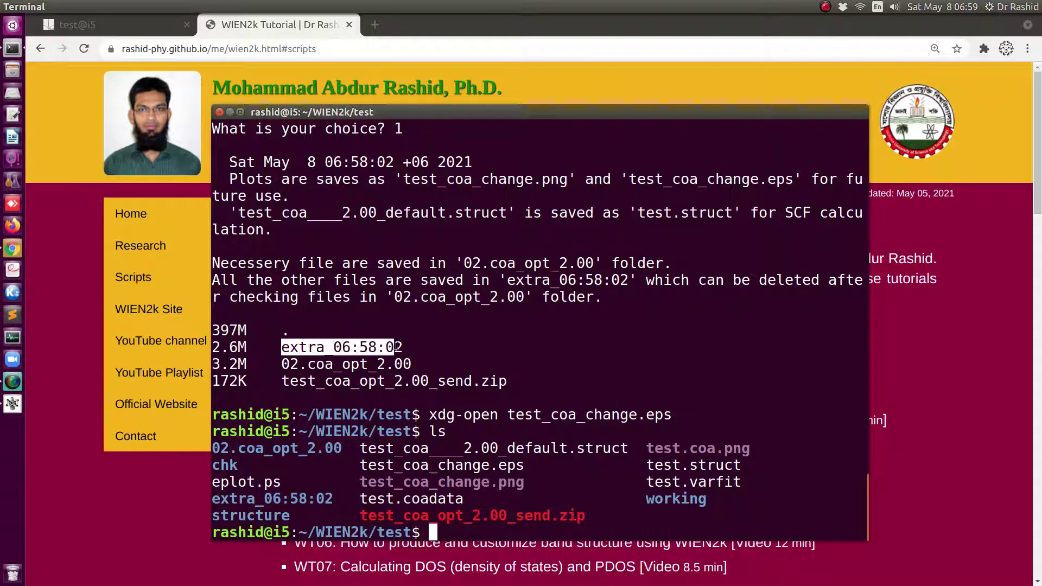
pyautogui.moveTo(281, 383); pyautogui.dragTo(213, 382)
pyautogui.moveTo(281, 382); pyautogui.dragTo(507, 382)
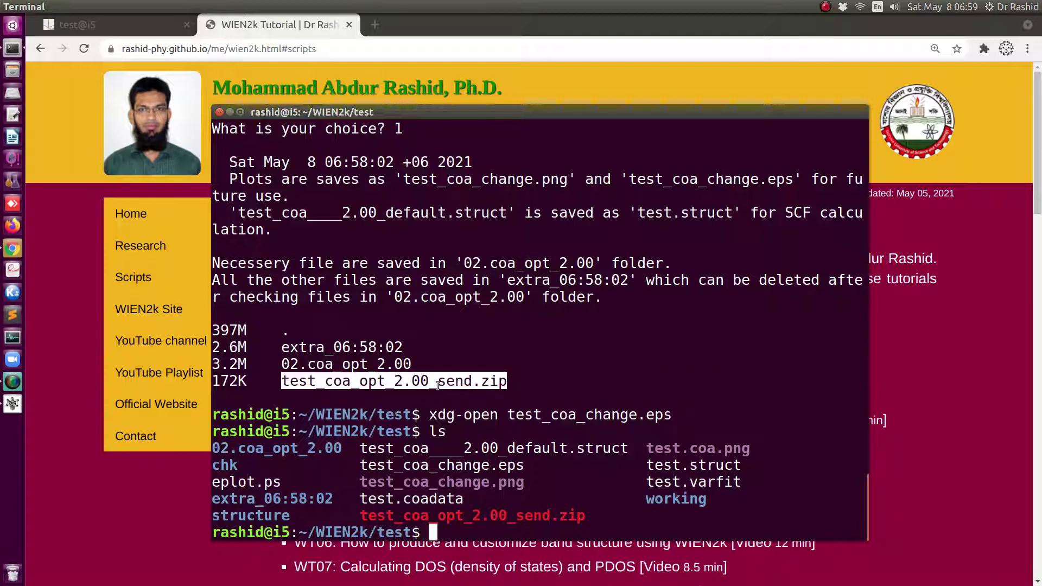
pyautogui.click(452, 373)
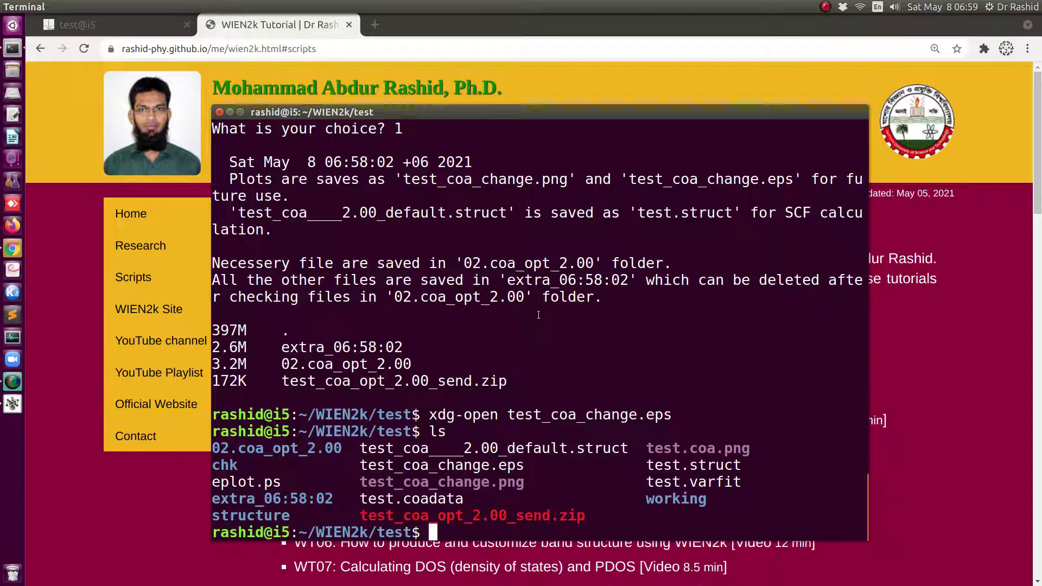
pyautogui.click(283, 64)
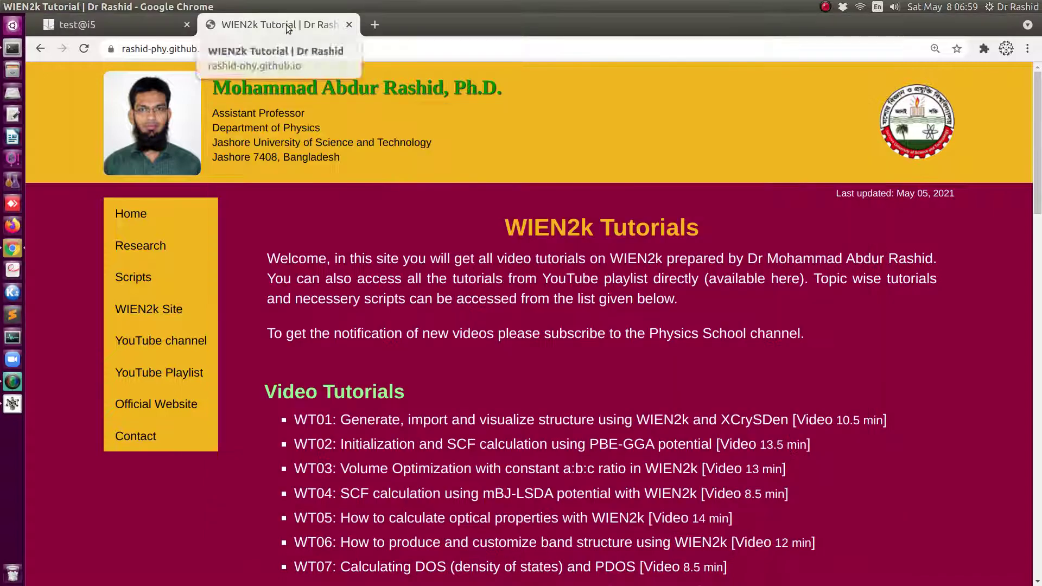